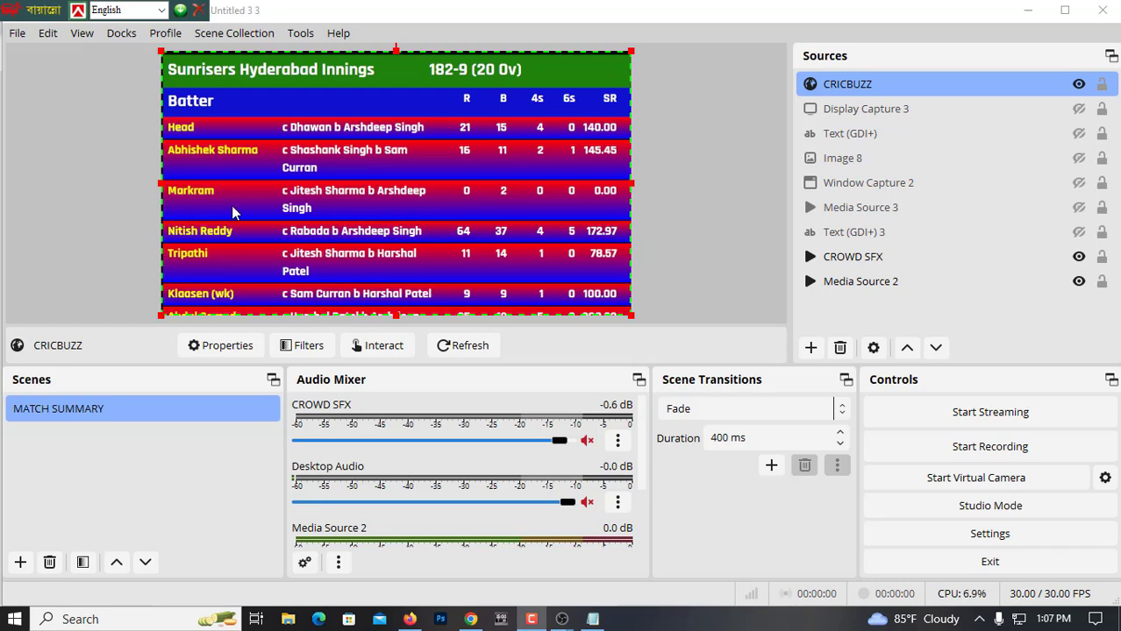
Step: Enable the Scroll effect filter on the CRICBUZZ source
click(302, 345)
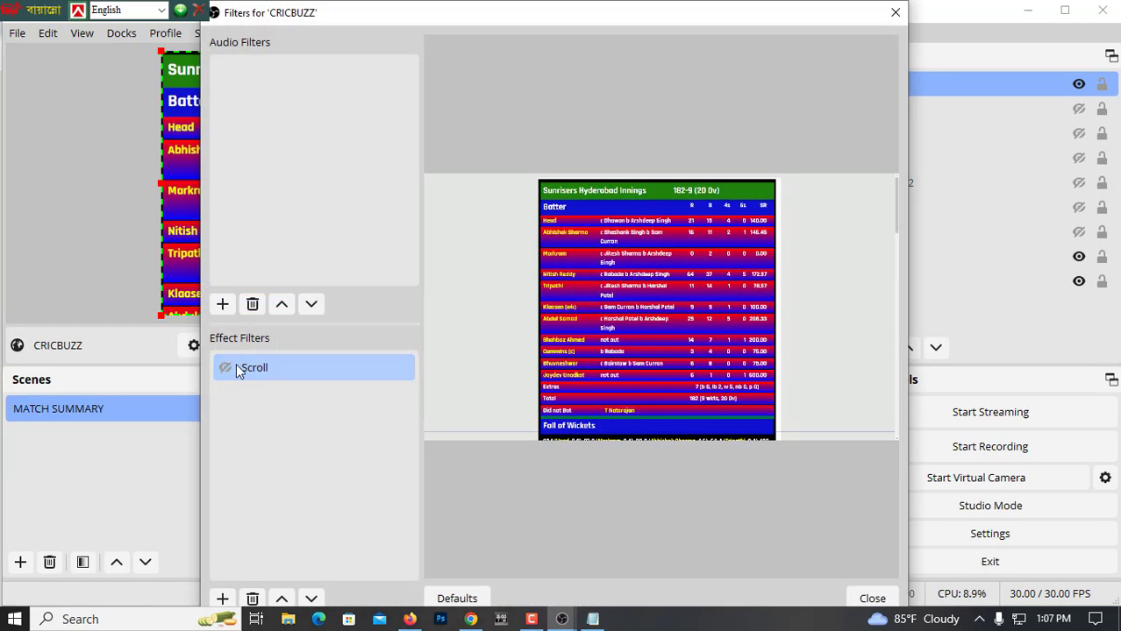
click(895, 12)
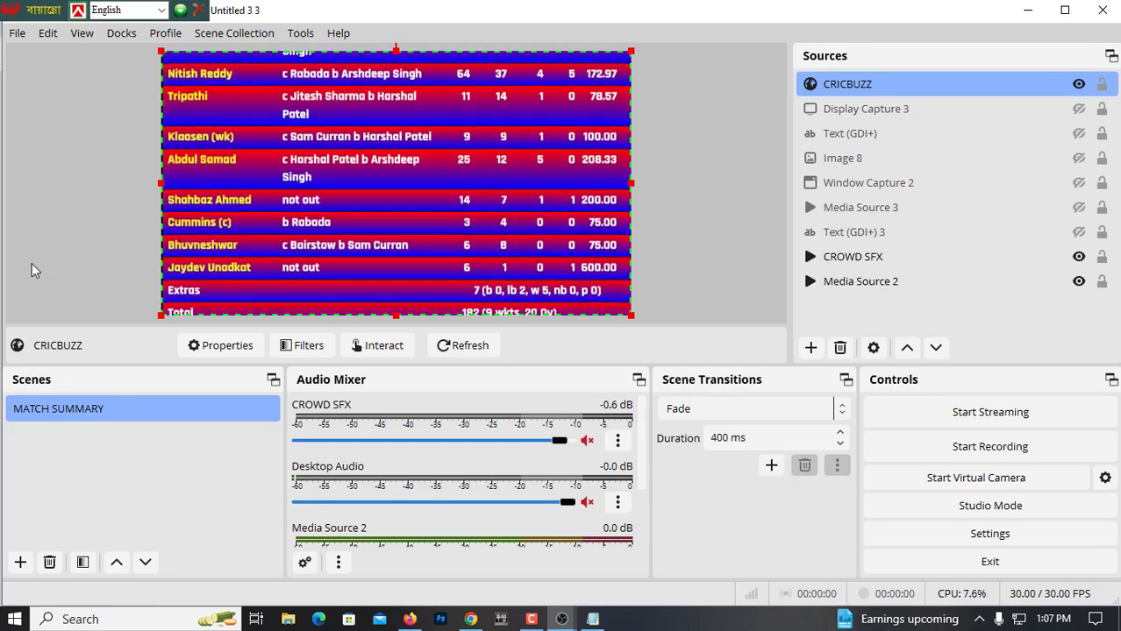
Step: Switch to Notepad and look through the scorecard's custom CSS code down to its end, then return to OBS Studio
click(592, 619)
scroll(483, 342, down, 15)
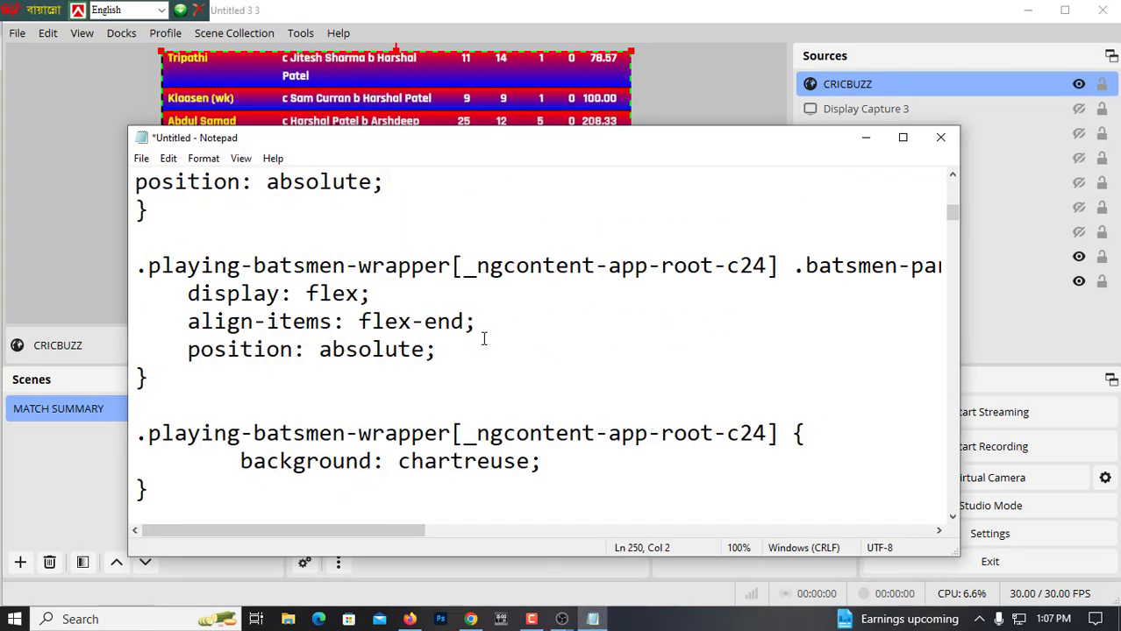
scroll(484, 348, down, 20)
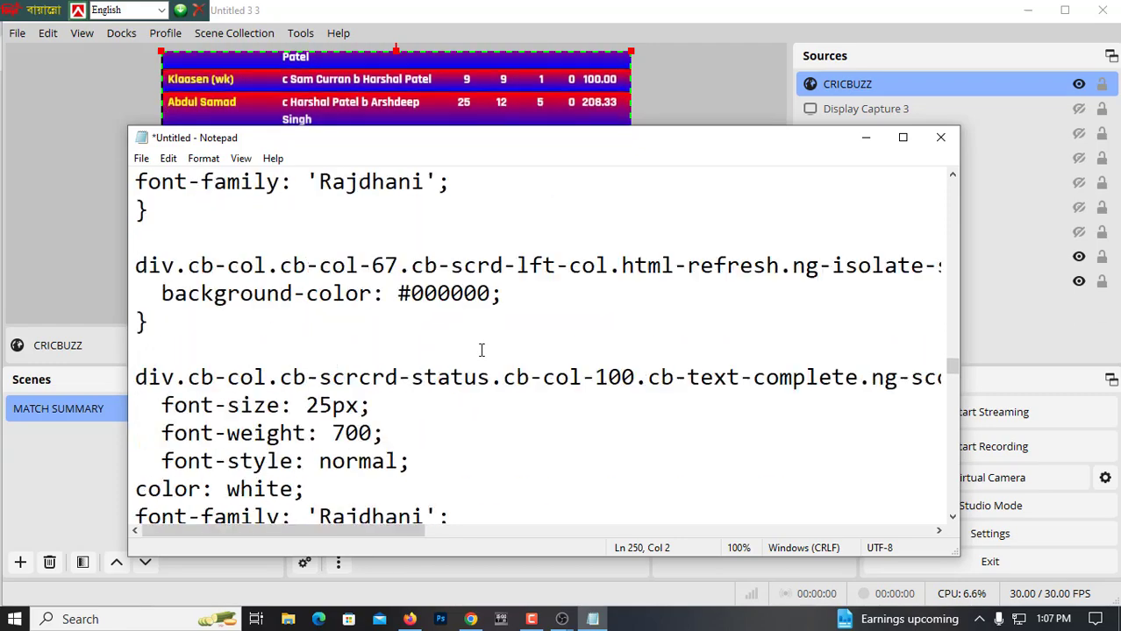
scroll(480, 352, down, 20)
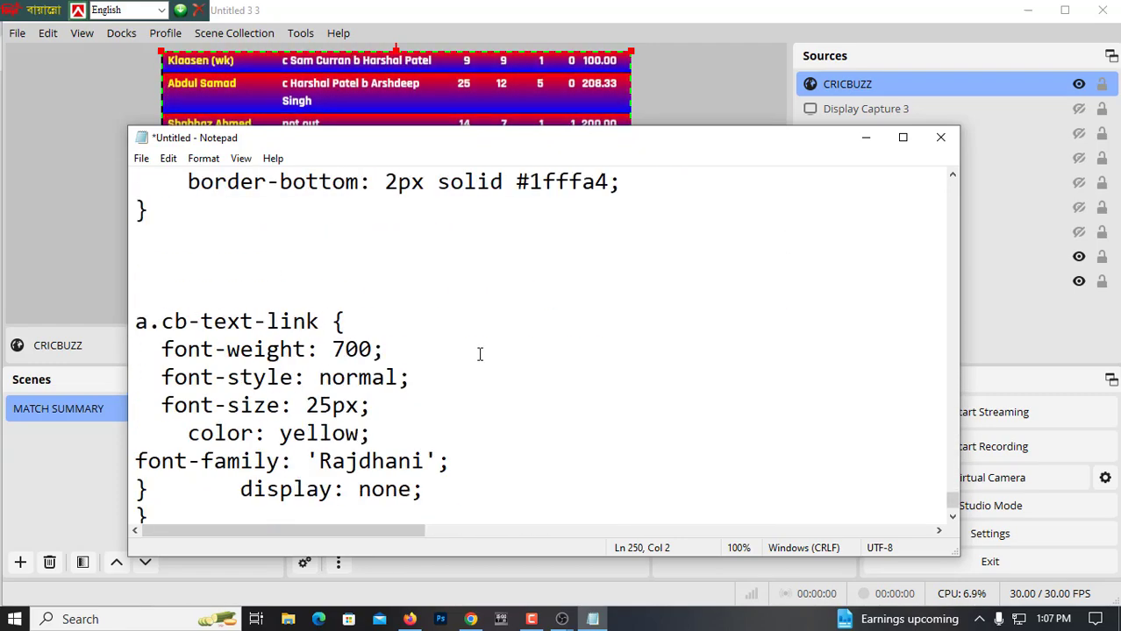
click(864, 137)
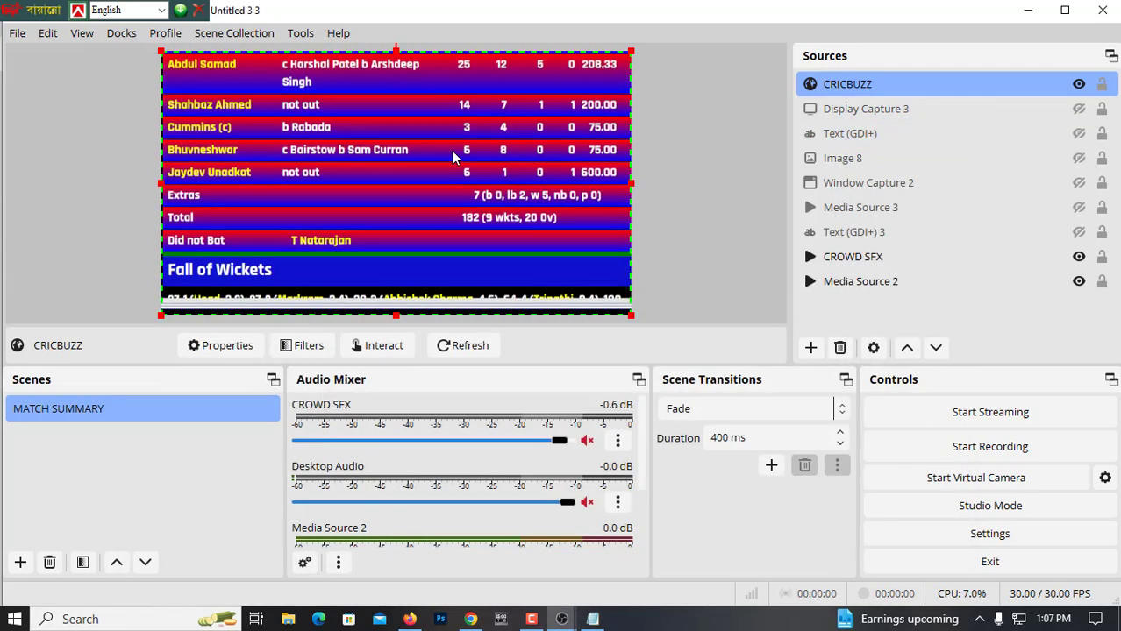
click(592, 619)
click(863, 137)
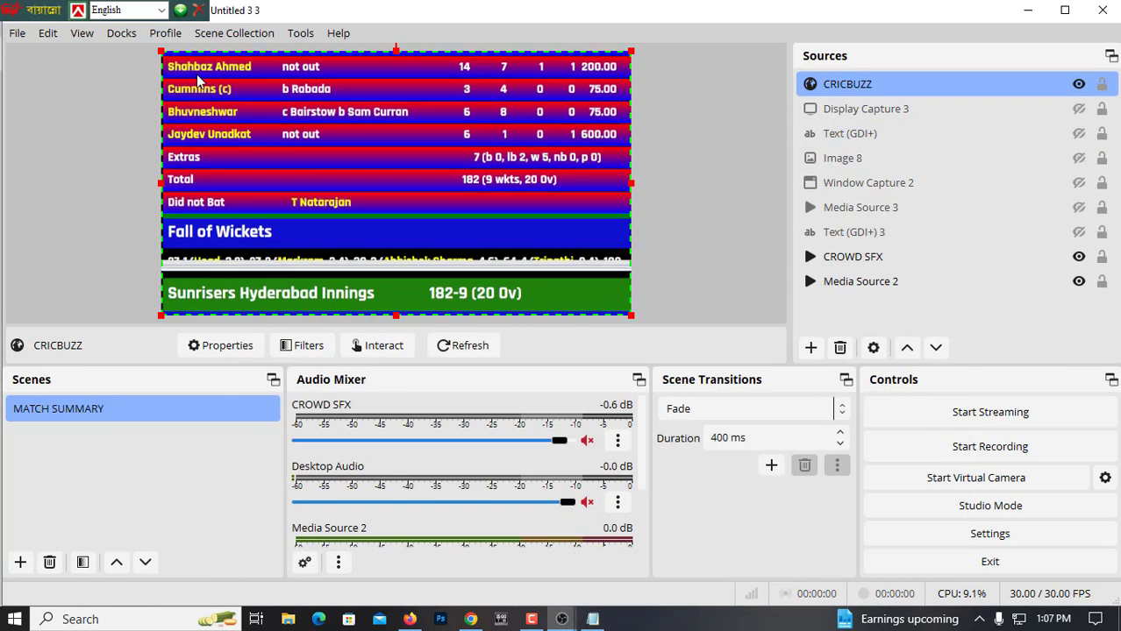
Step: Switch to the "live apna" scene collection and add a visible browser source named "match summary" to Scene
click(235, 30)
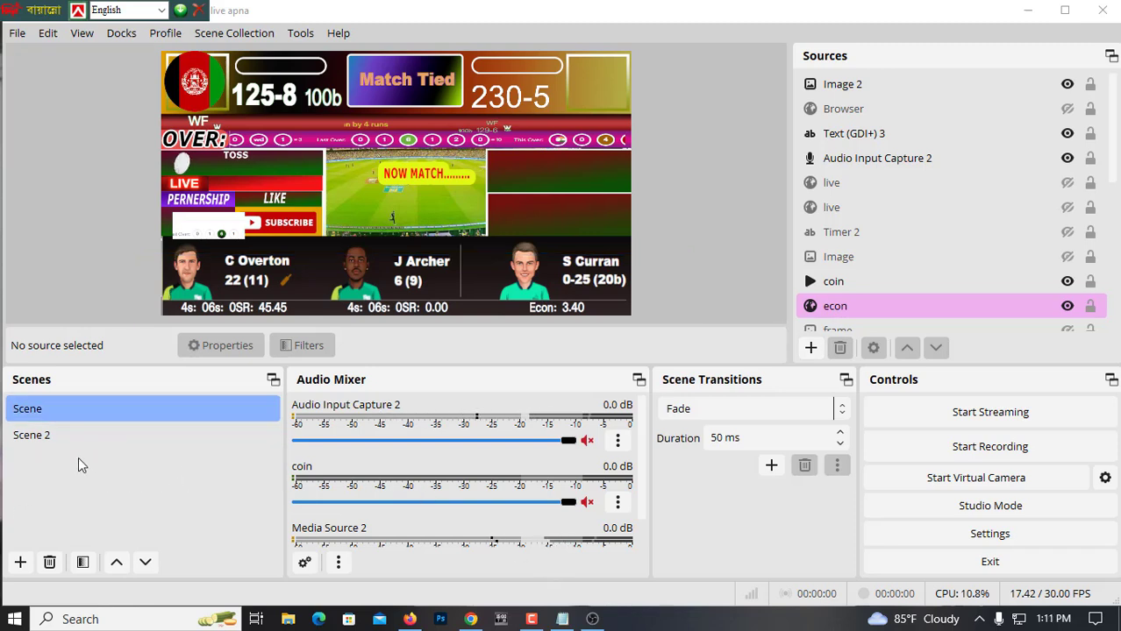
click(811, 348)
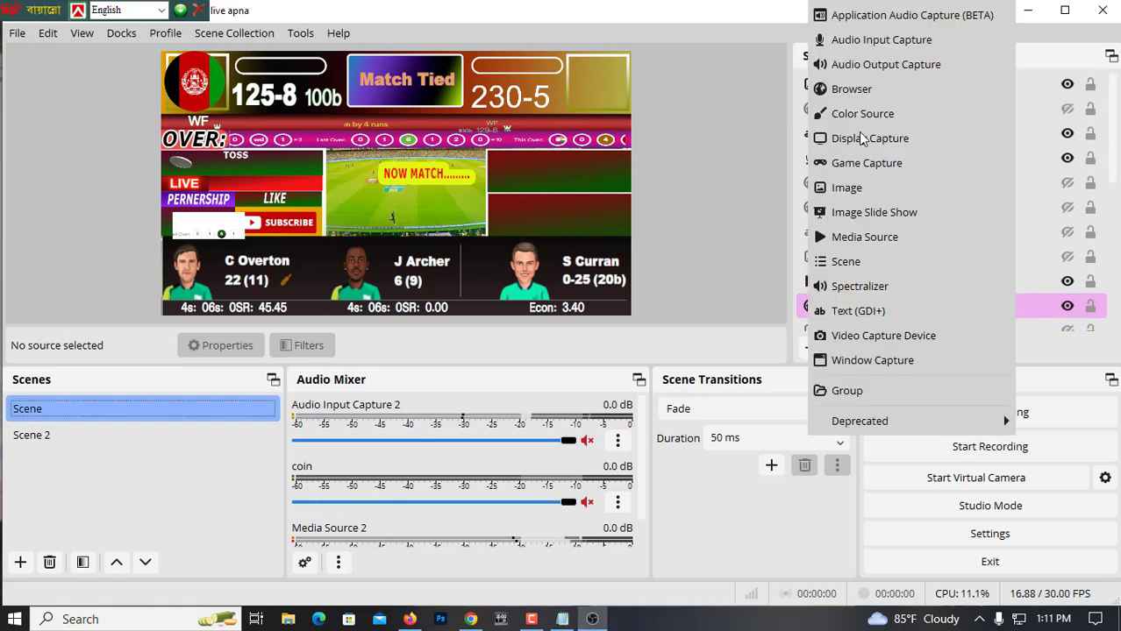
click(866, 93)
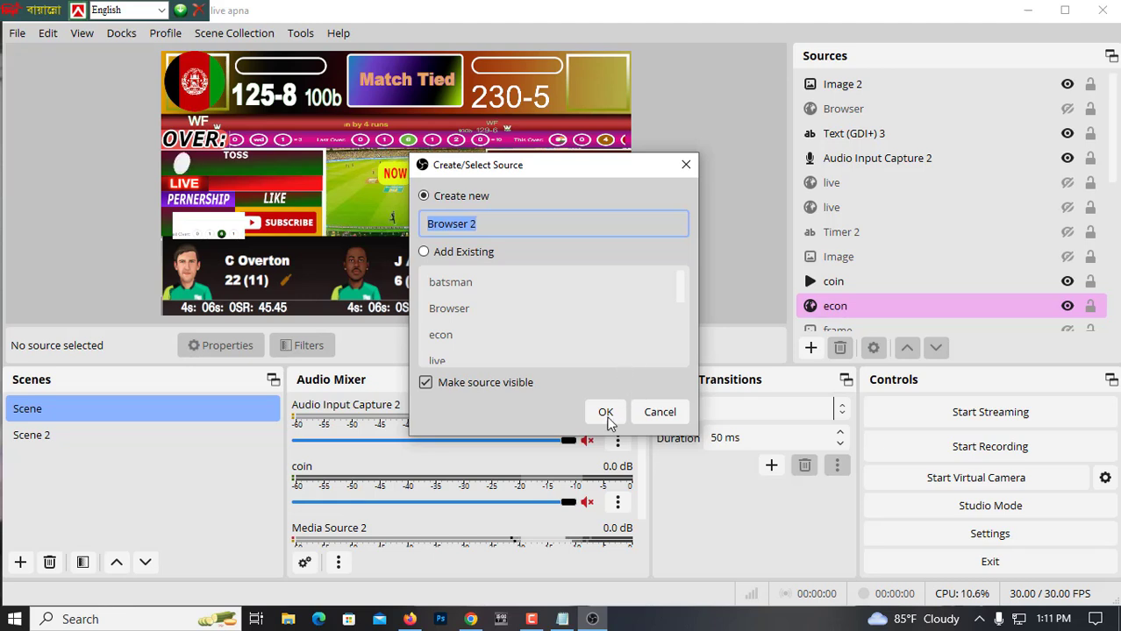
key(BackSpace)
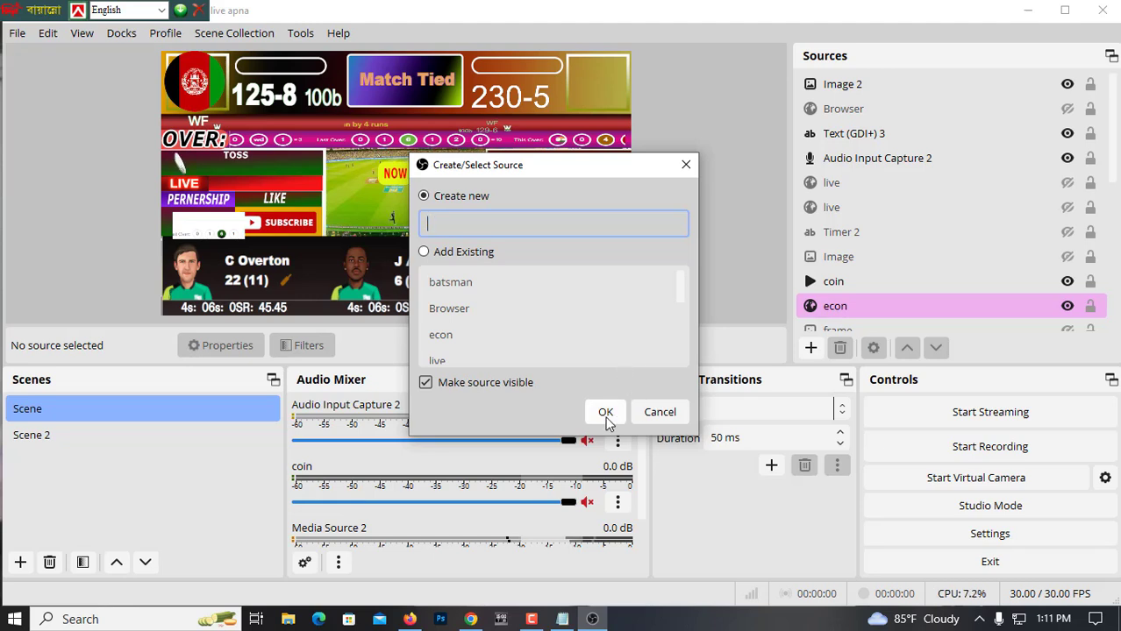
text(match)
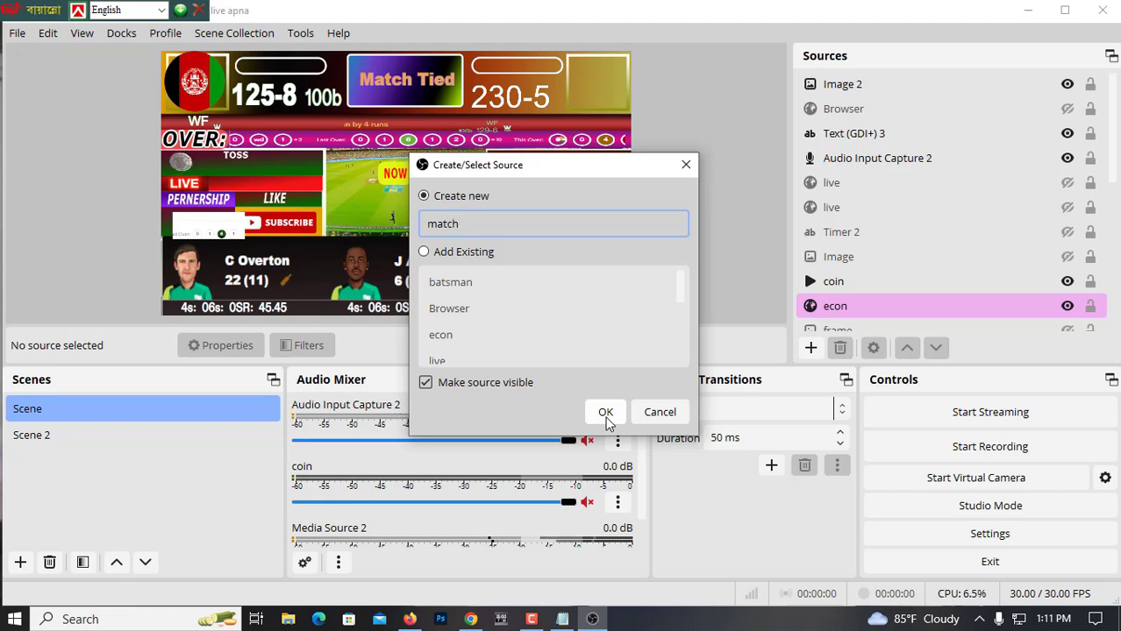
text( summa)
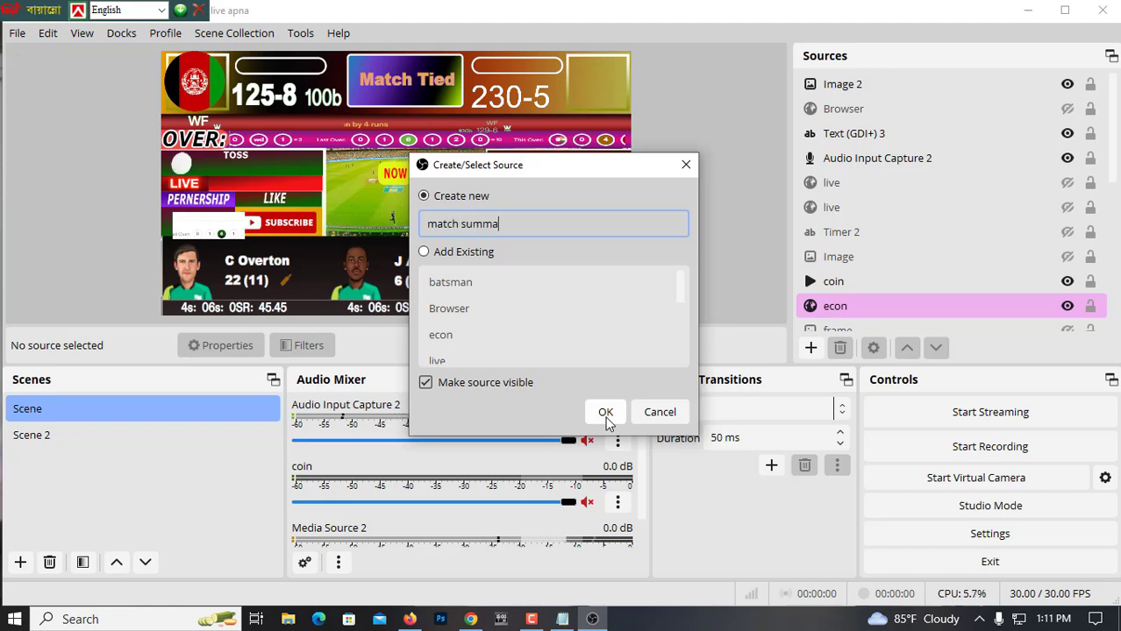
text(ry)
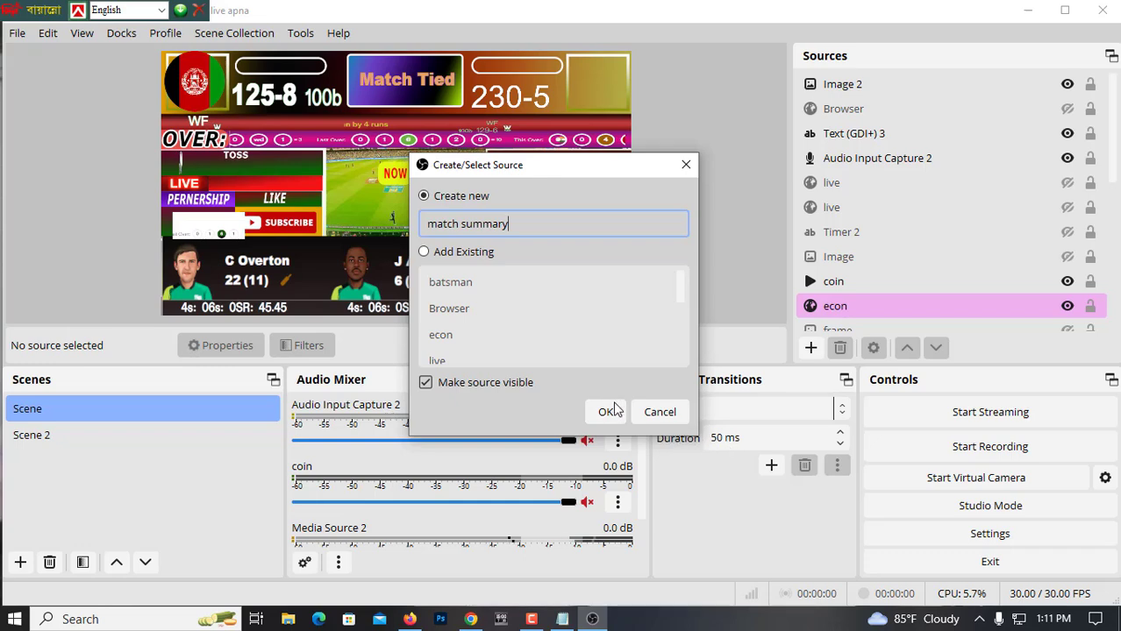
click(605, 412)
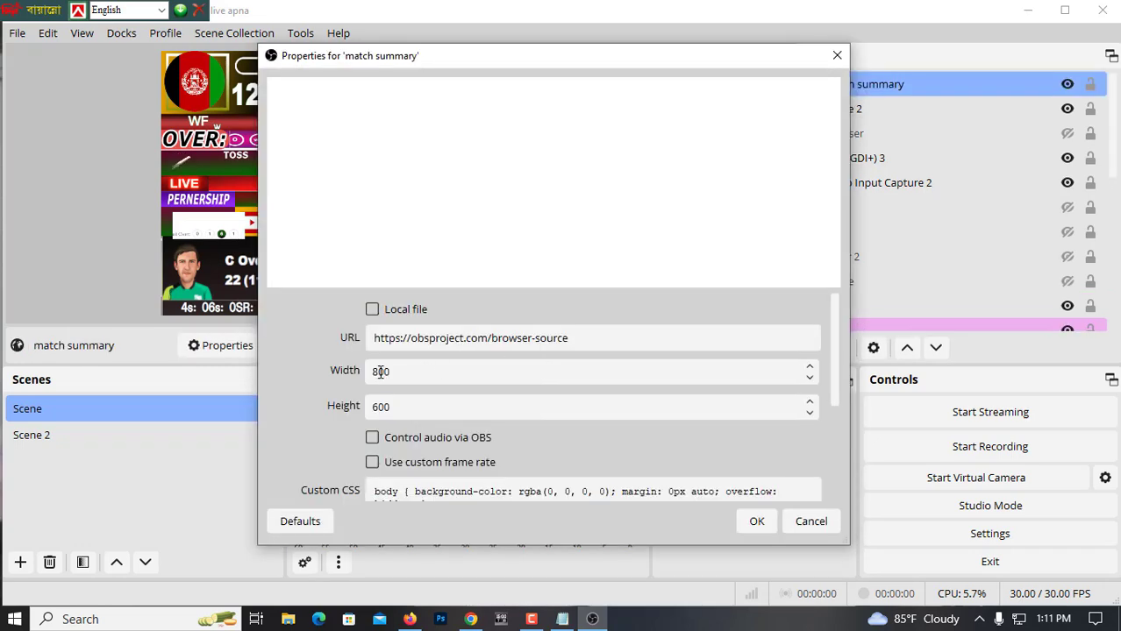
Step: Set the match summary browser source's width to 1980 and height to 1020
double_click(381, 371)
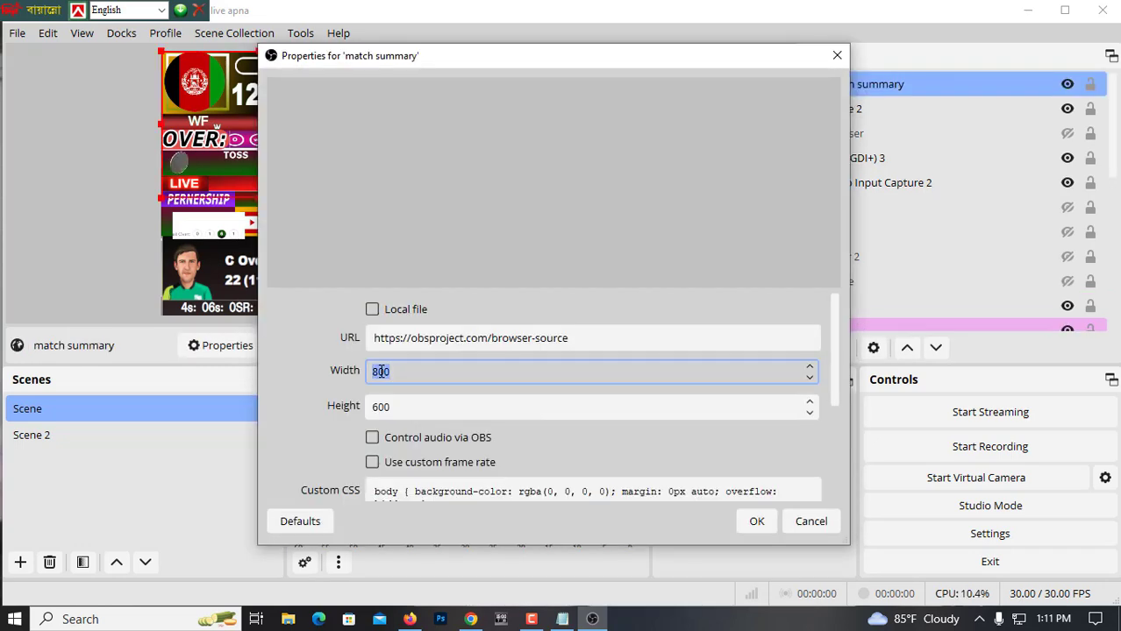
key(BackSpace)
text(108)
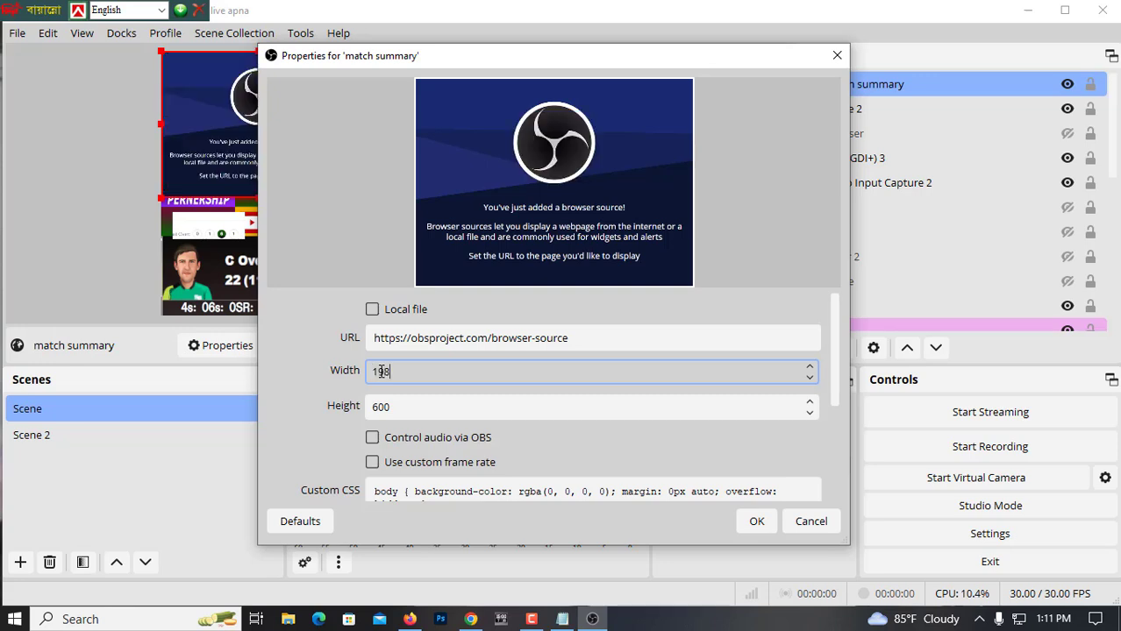
text(0)
double_click(393, 406)
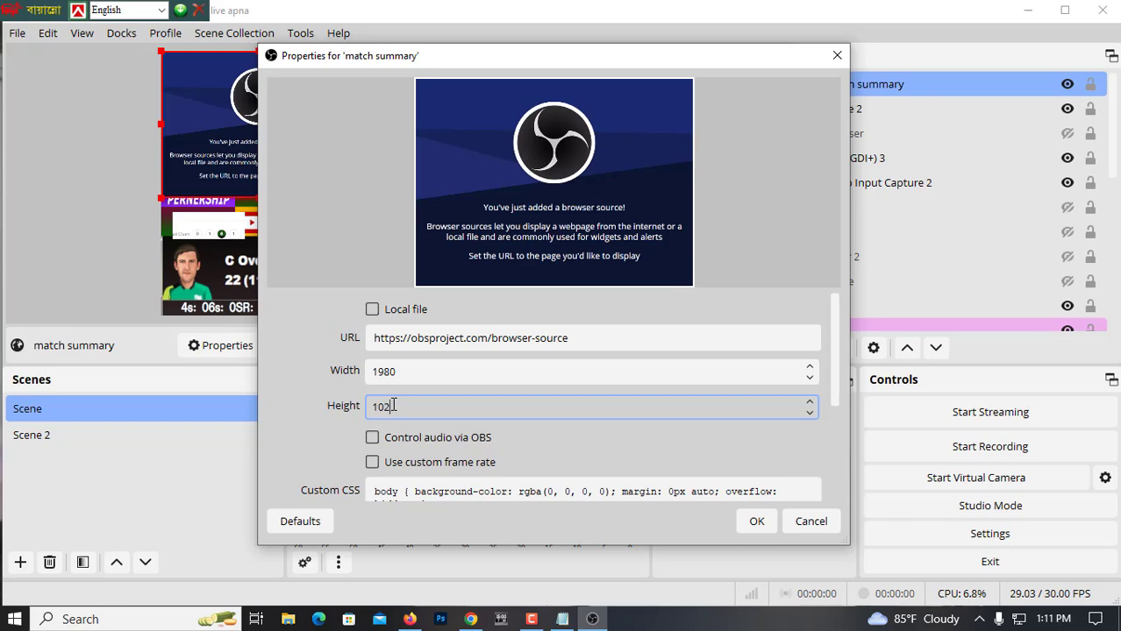
Step: Replace the match summary source's custom CSS with the entire stylesheet copied from Notepad and accept the properties
scroll(419, 454, down, 1)
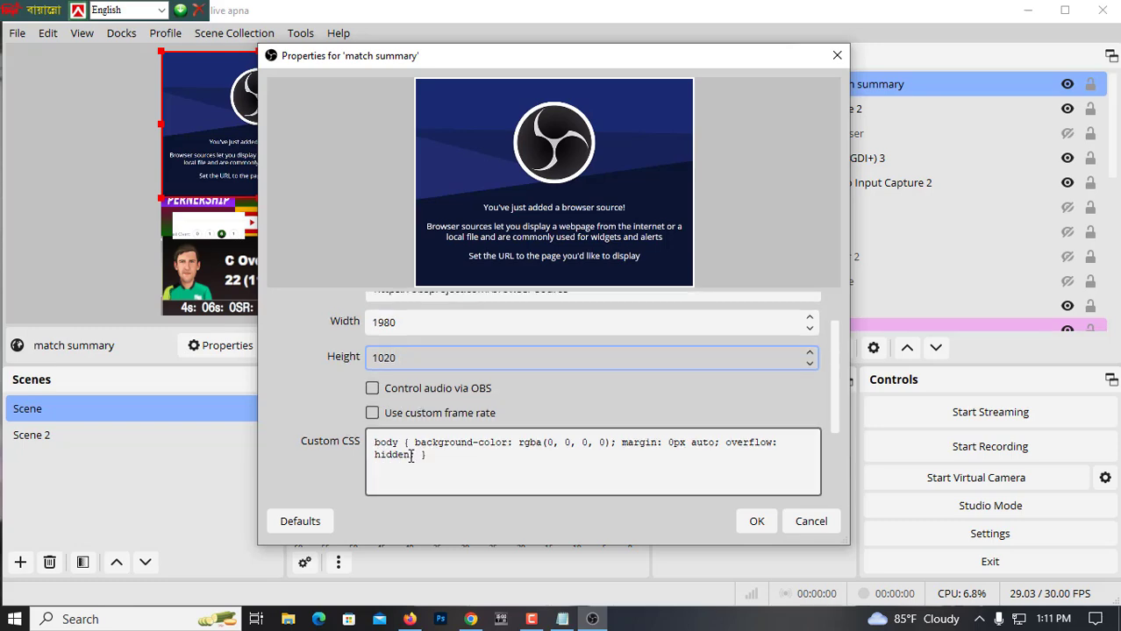
click(562, 619)
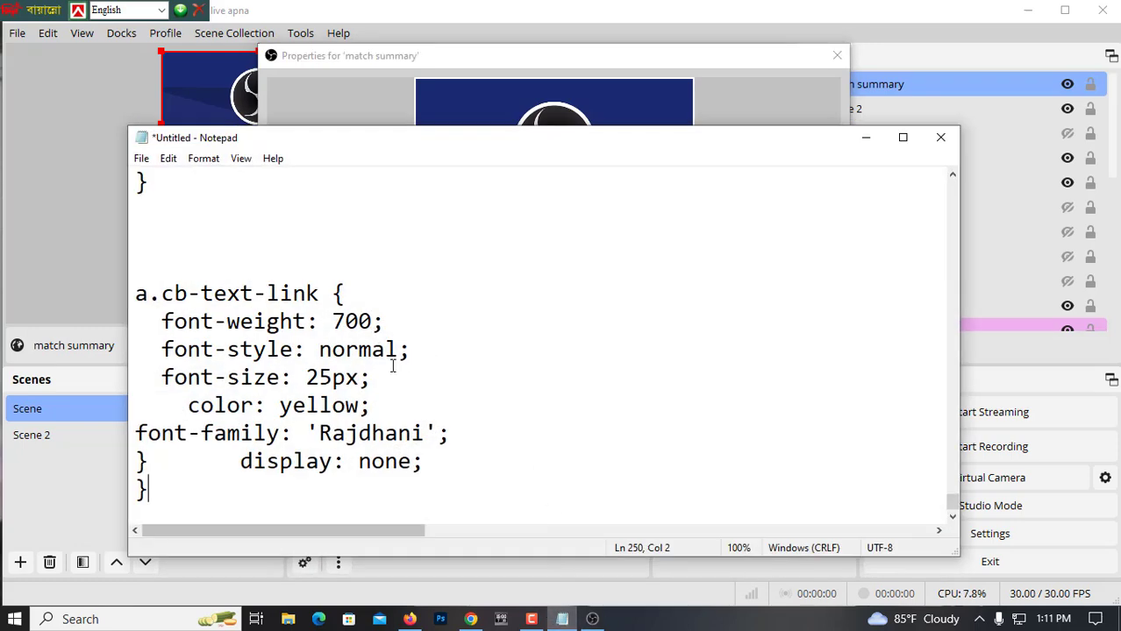
key(ctrl+a)
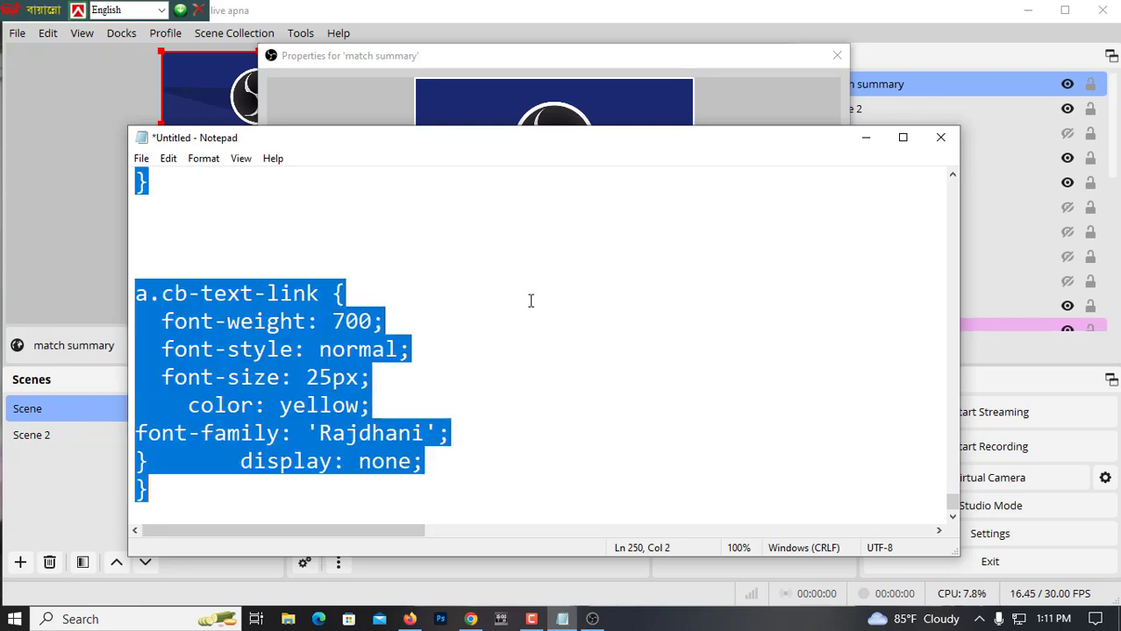
click(864, 139)
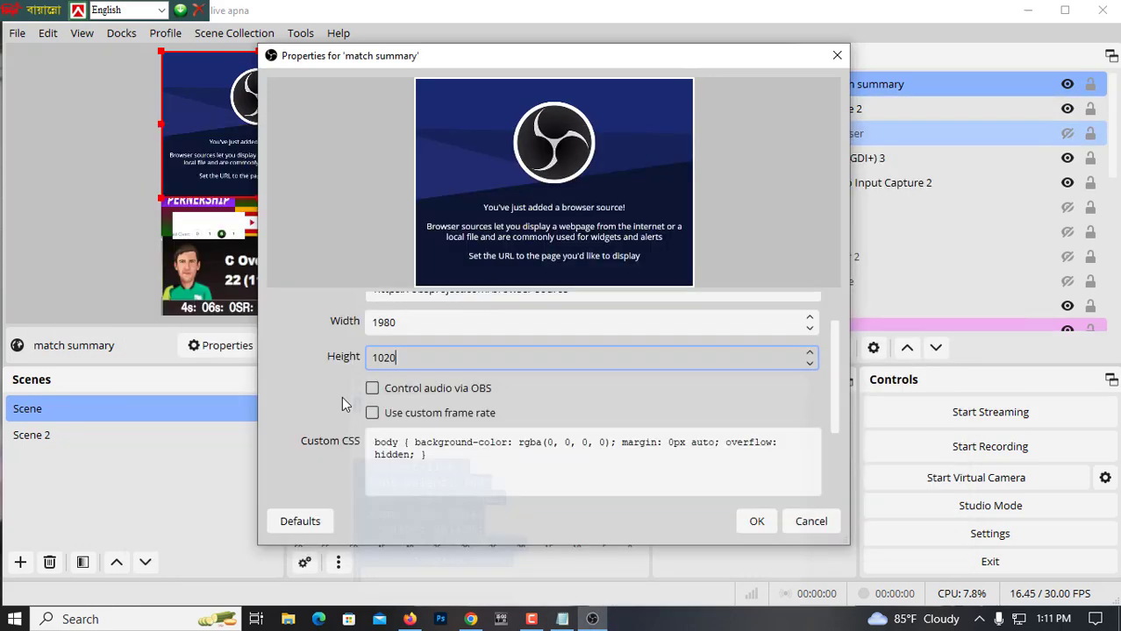
click(435, 473)
key(ctrl+a)
right_click(402, 463)
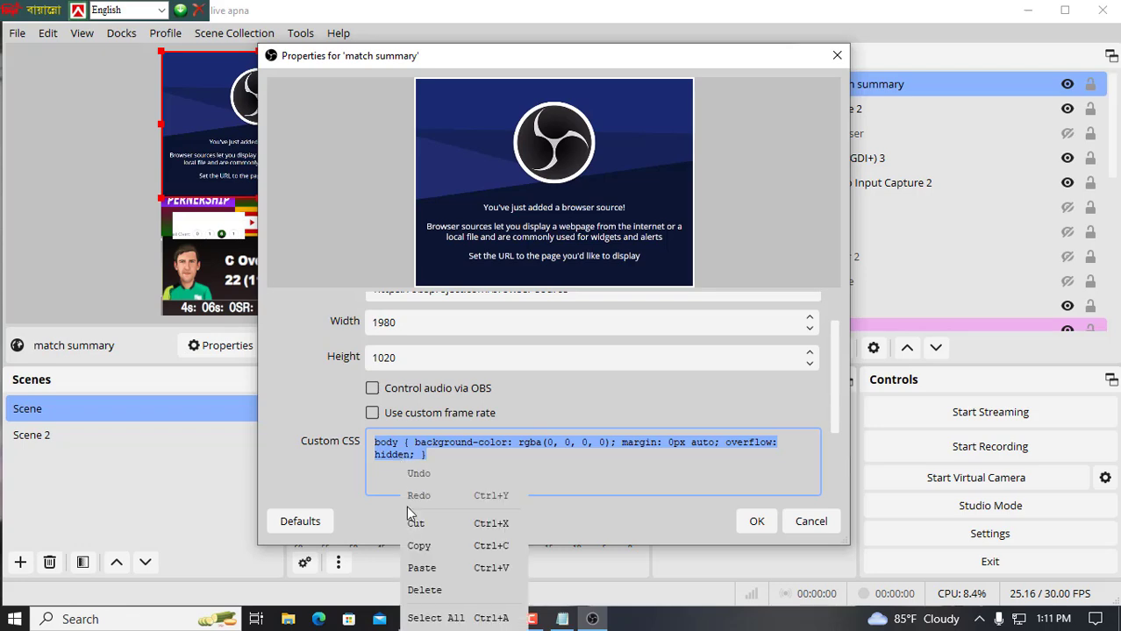
click(419, 568)
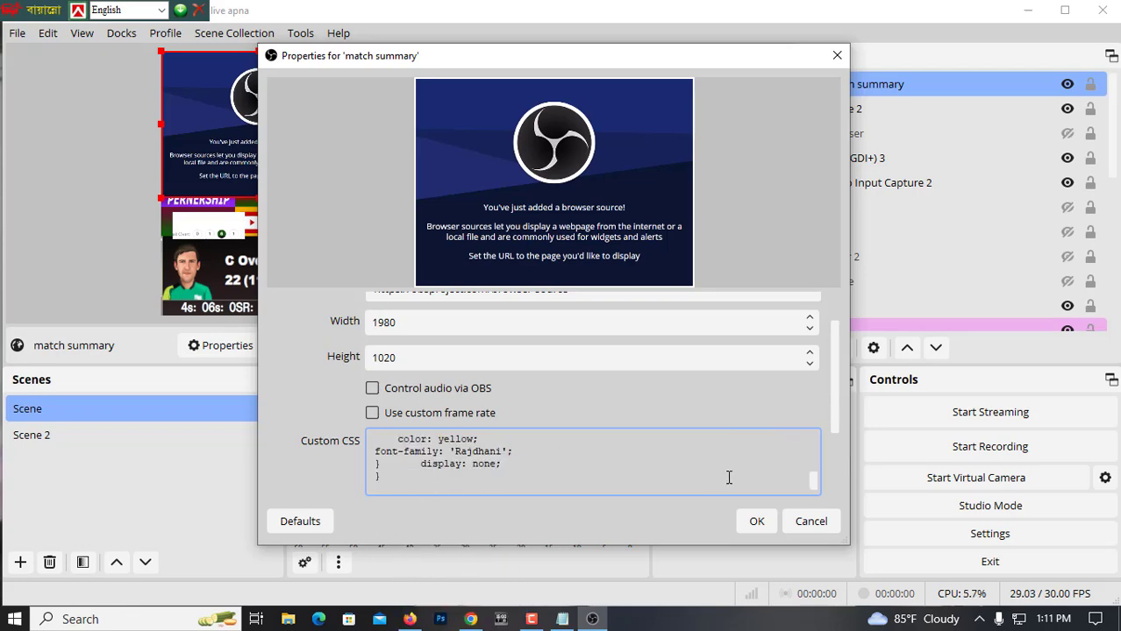
click(756, 521)
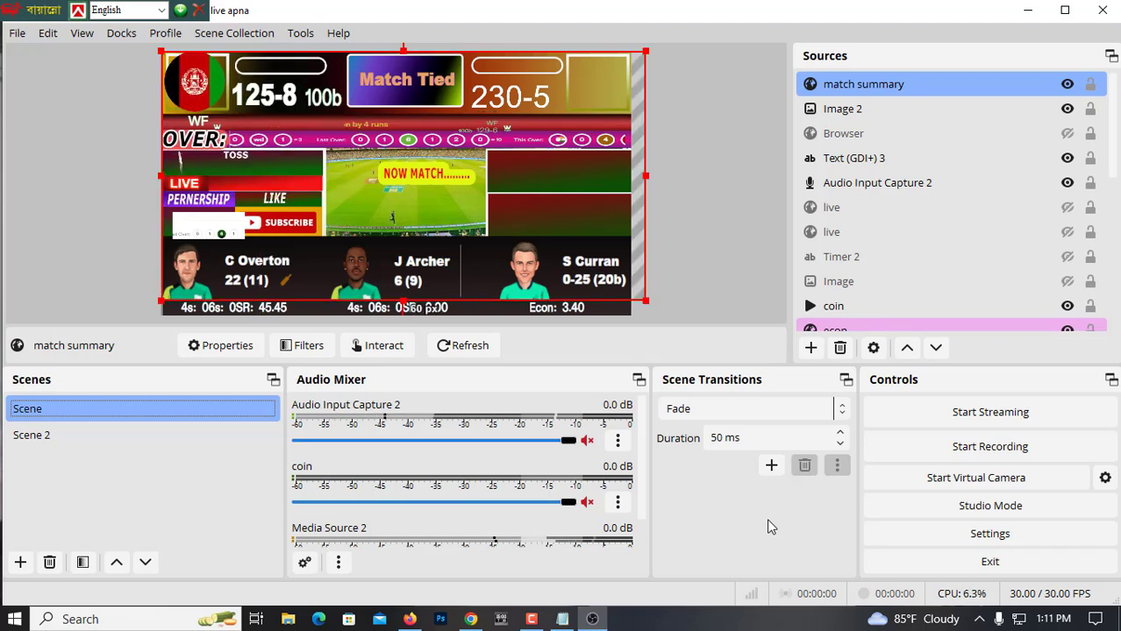
Step: Switch to Chrome and check the scorecard of the England vs Sri Lanka 1st Test on Cricbuzz
click(471, 620)
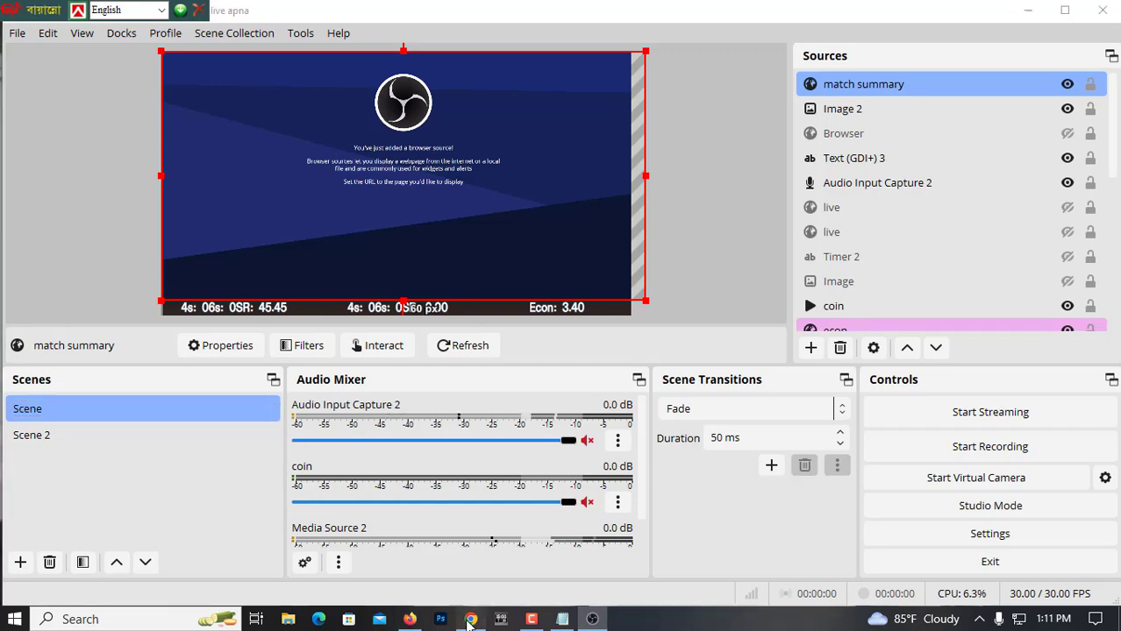
scroll(482, 368, up, 4)
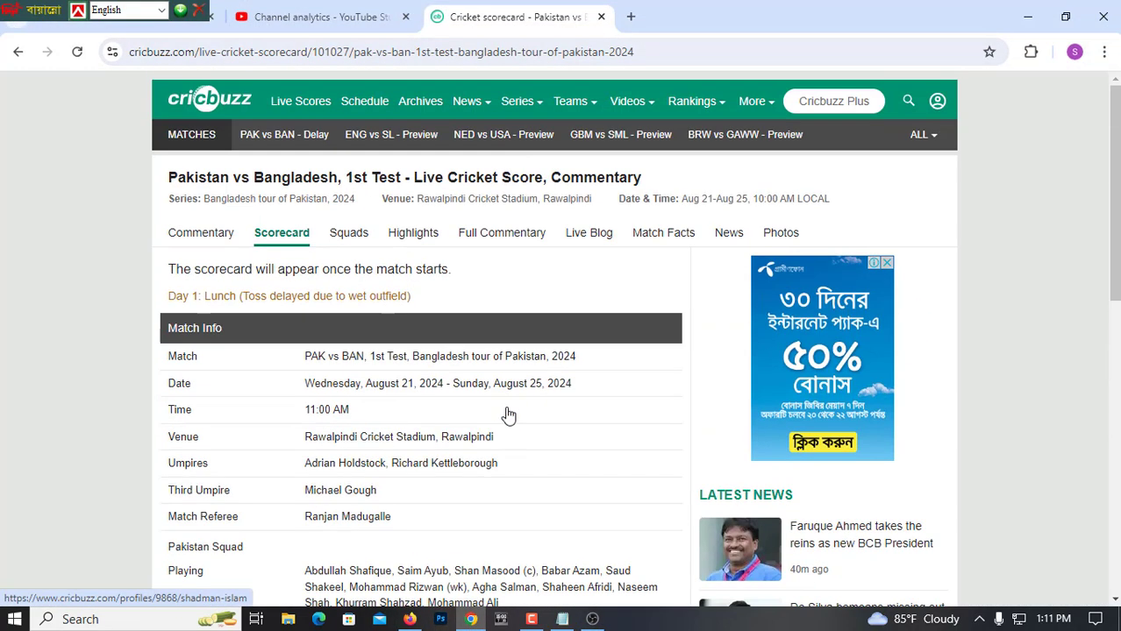
click(363, 139)
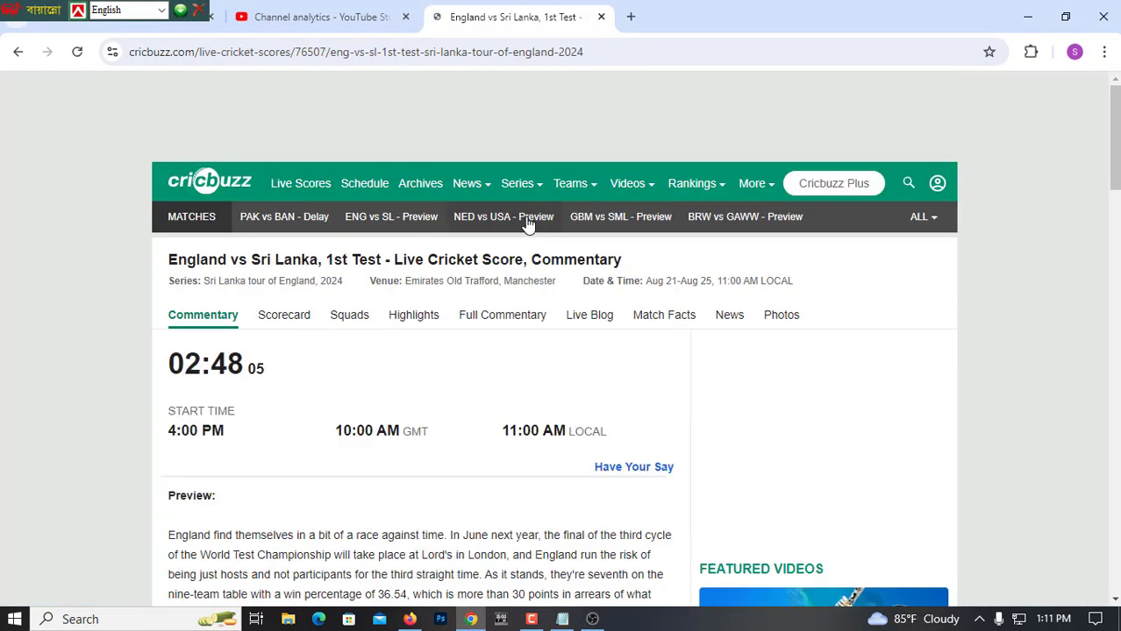
click(282, 325)
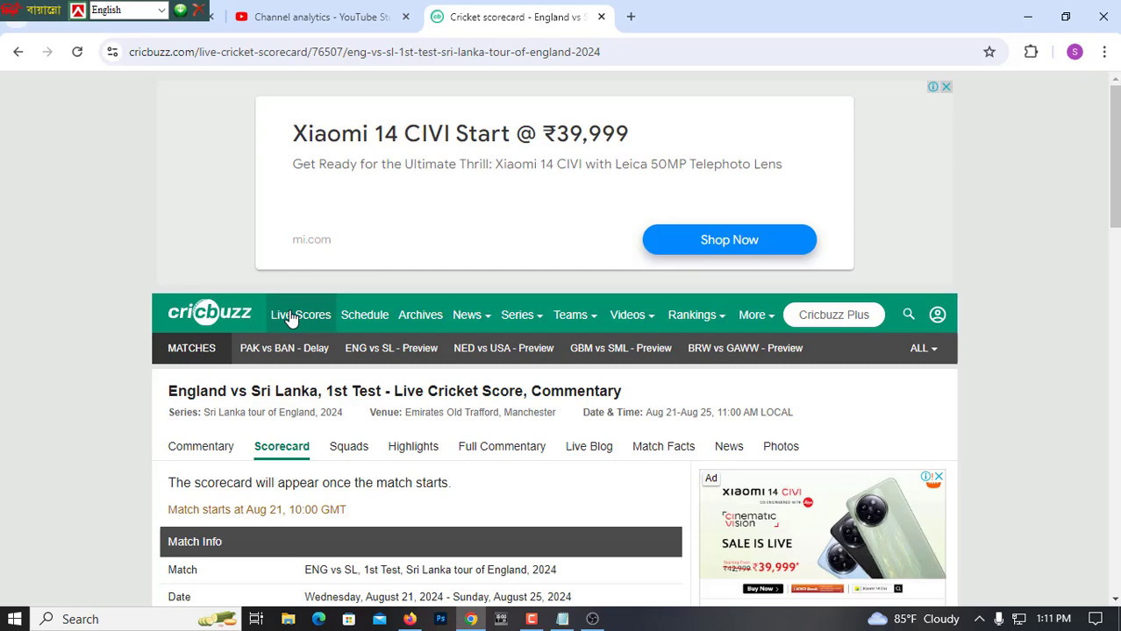
Step: Open the Samoa vs Fiji, 7th Match scorecard from Cricbuzz's live scores
click(296, 314)
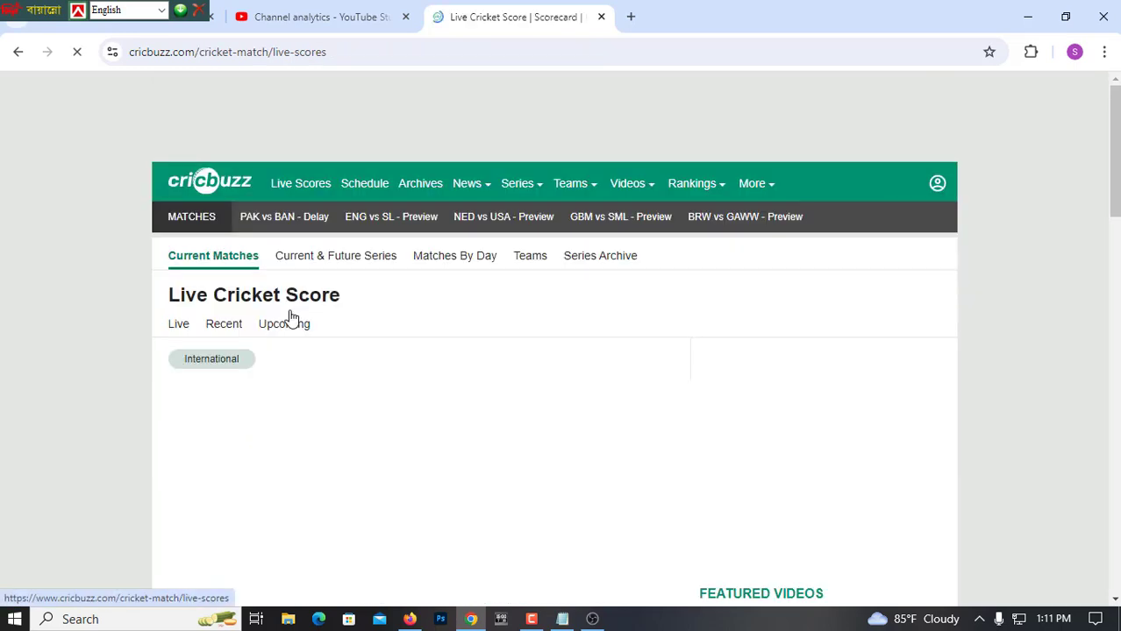
scroll(271, 359, down, 5)
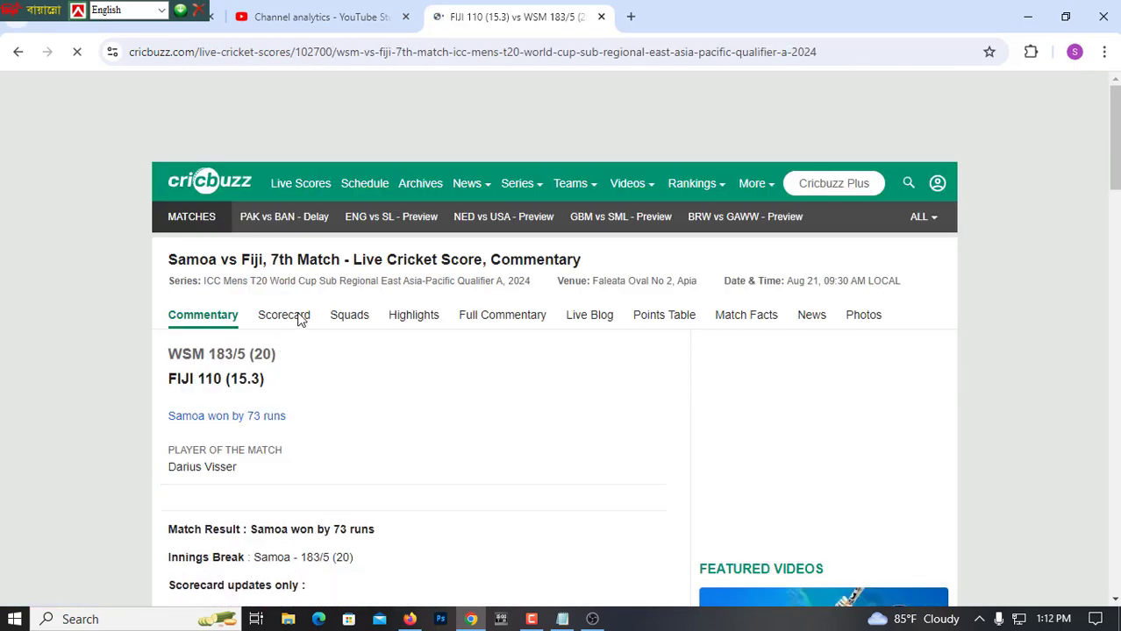
click(298, 318)
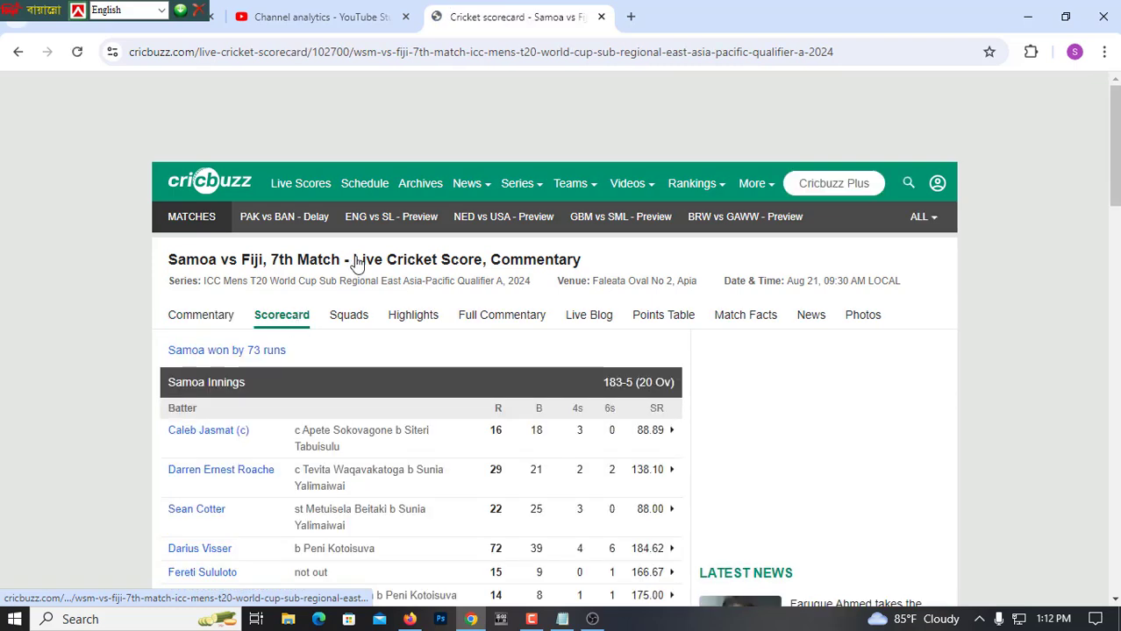
Step: Copy the web address of the Samoa vs Fiji scorecard page and return to OBS Studio
right_click(366, 54)
click(421, 215)
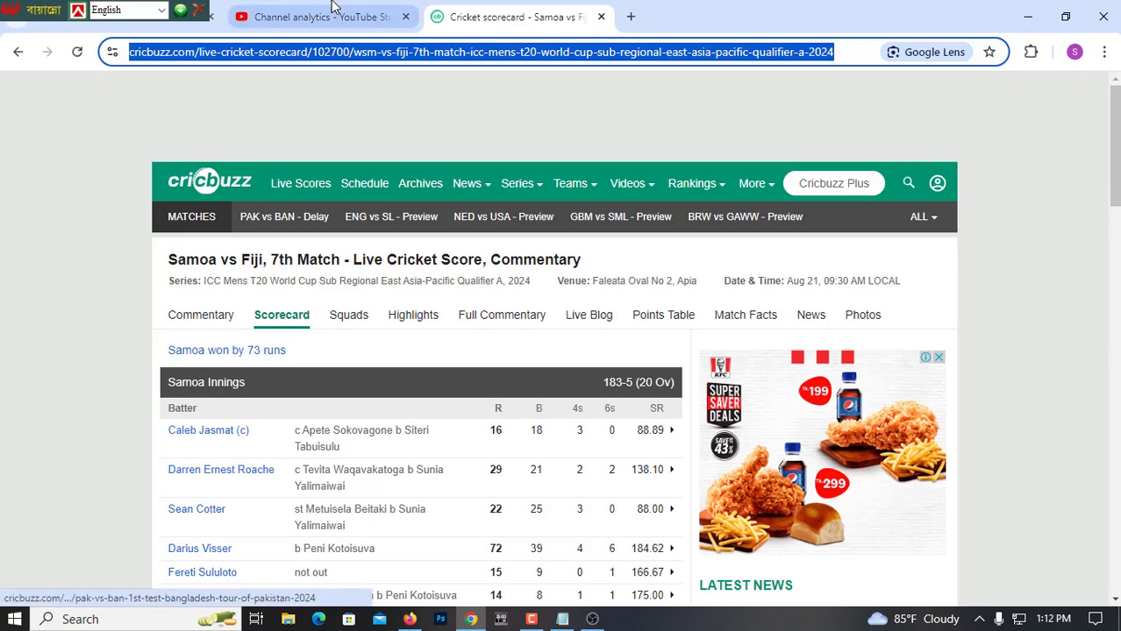
right_click(331, 59)
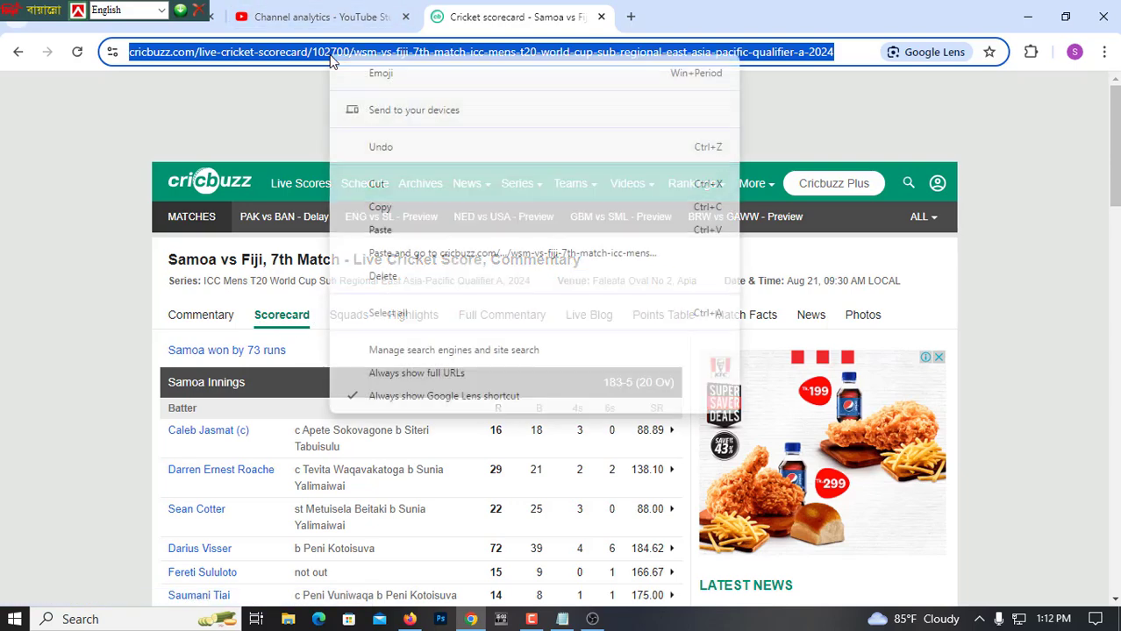
click(380, 207)
click(592, 619)
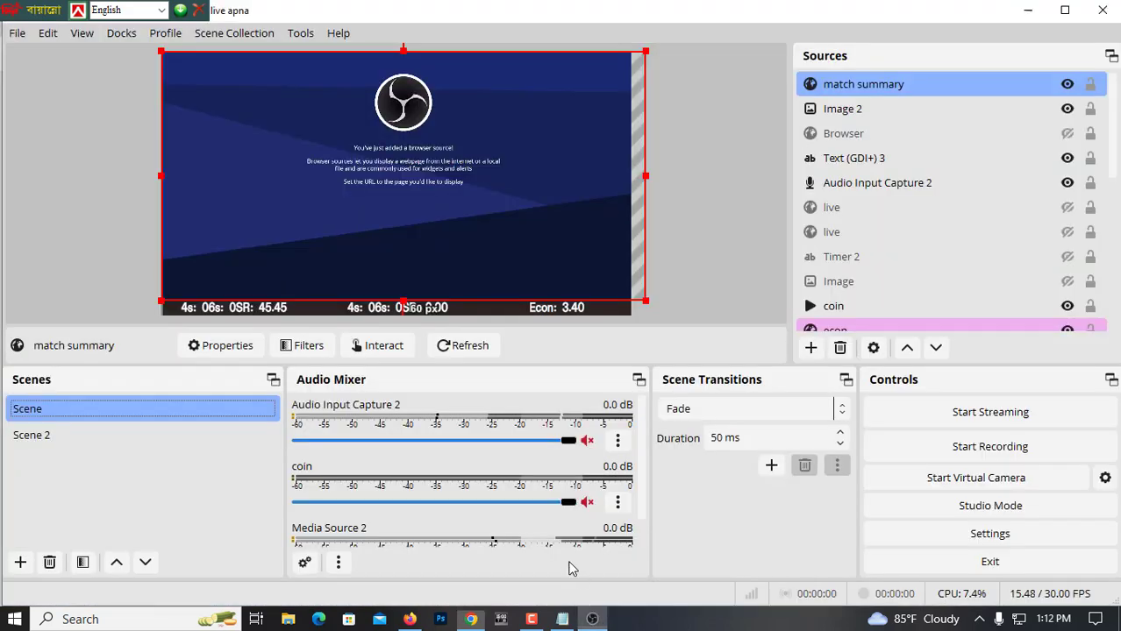
Step: Set the match summary source's URL to the copied Samoa vs Fiji scorecard address, increase its height and accept the properties
double_click(856, 91)
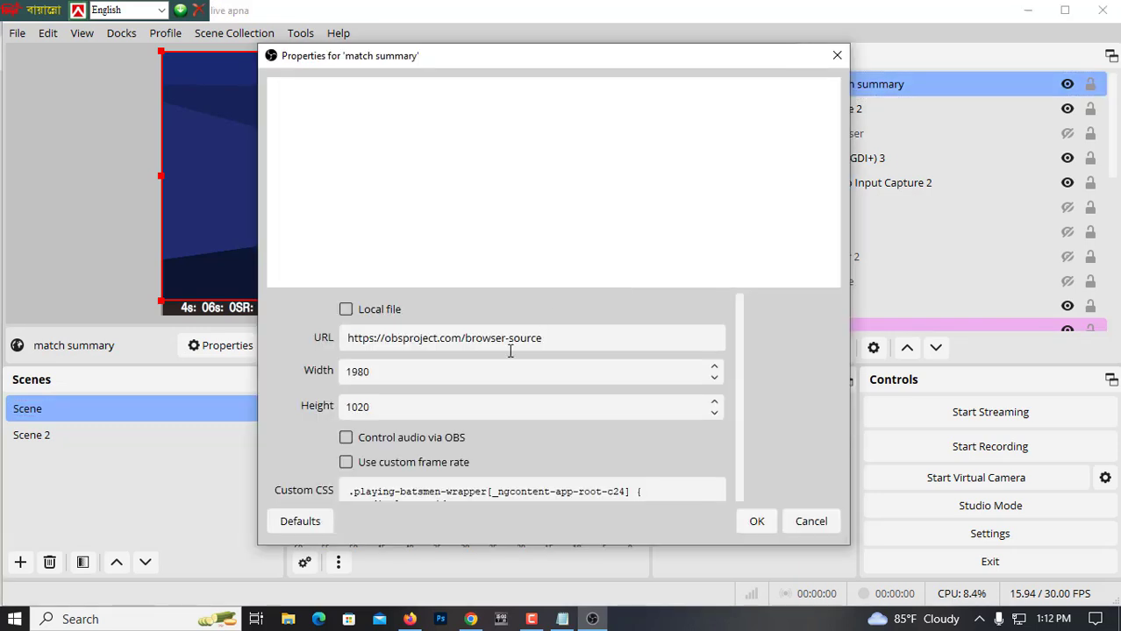
triple_click(504, 345)
right_click(504, 351)
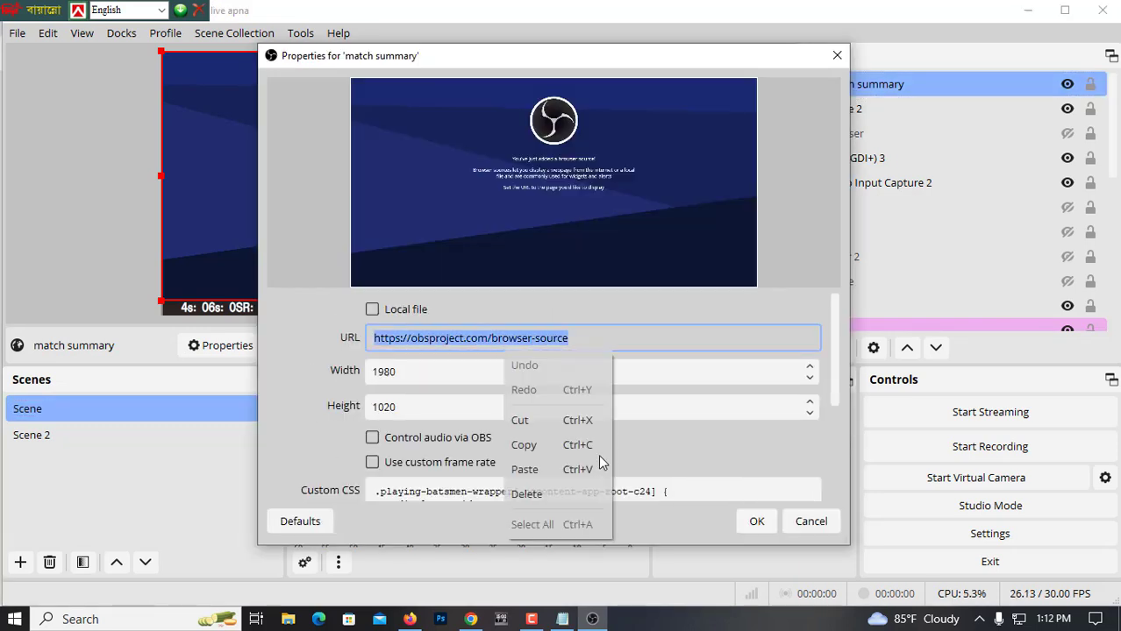
click(551, 470)
click(409, 406)
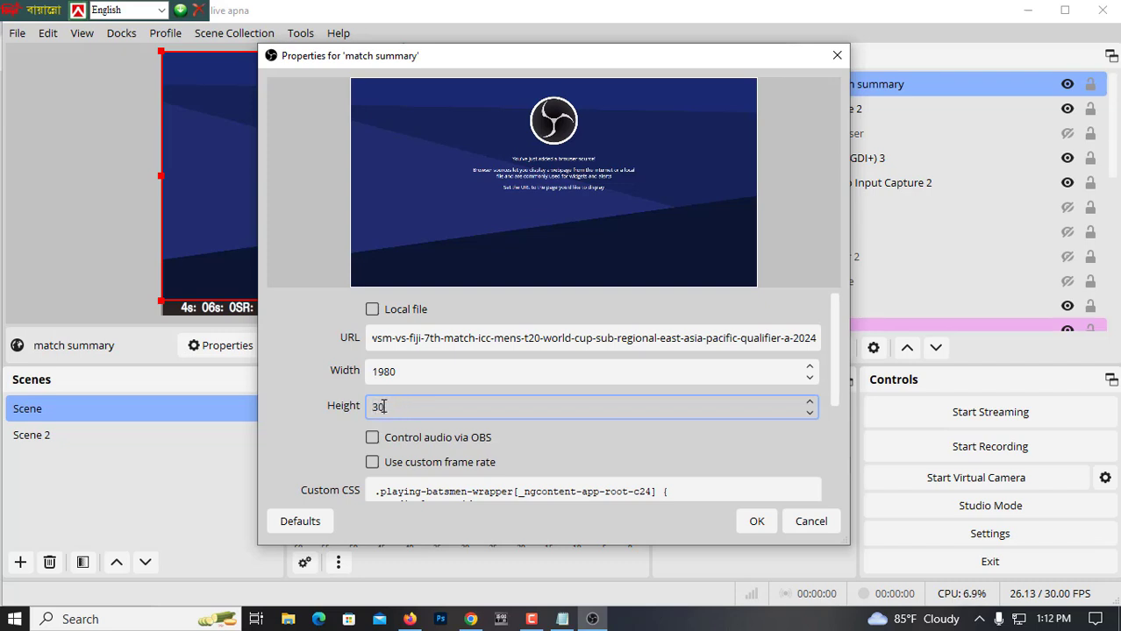
click(752, 521)
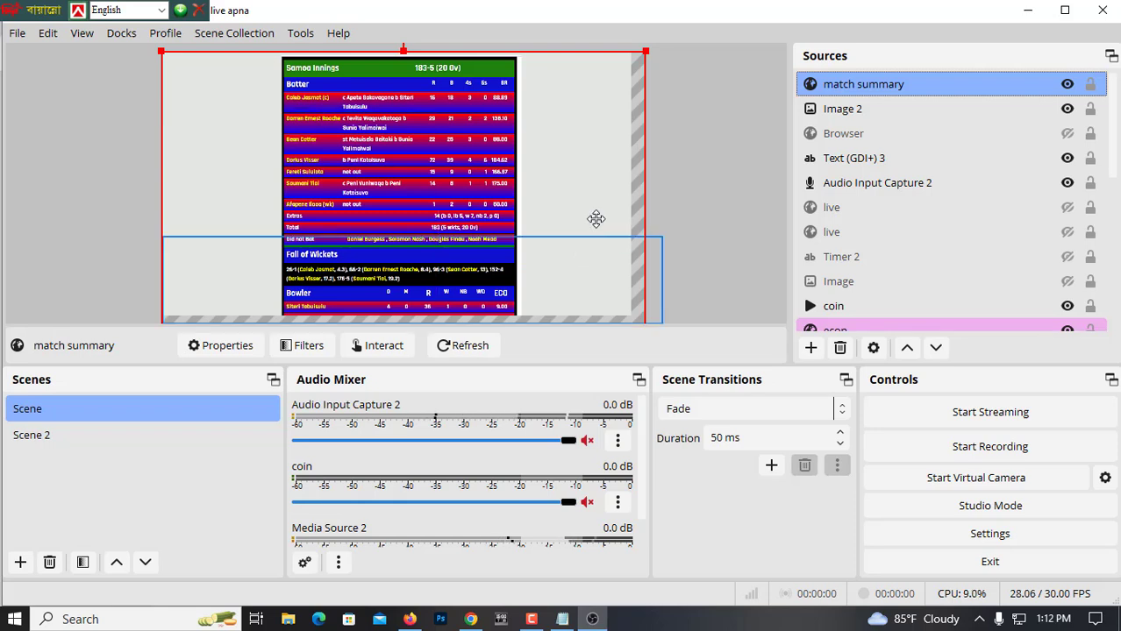
Step: Crop the blank margins on both sides of the match summary scorecard and stretch it across the canvas width
click(588, 186)
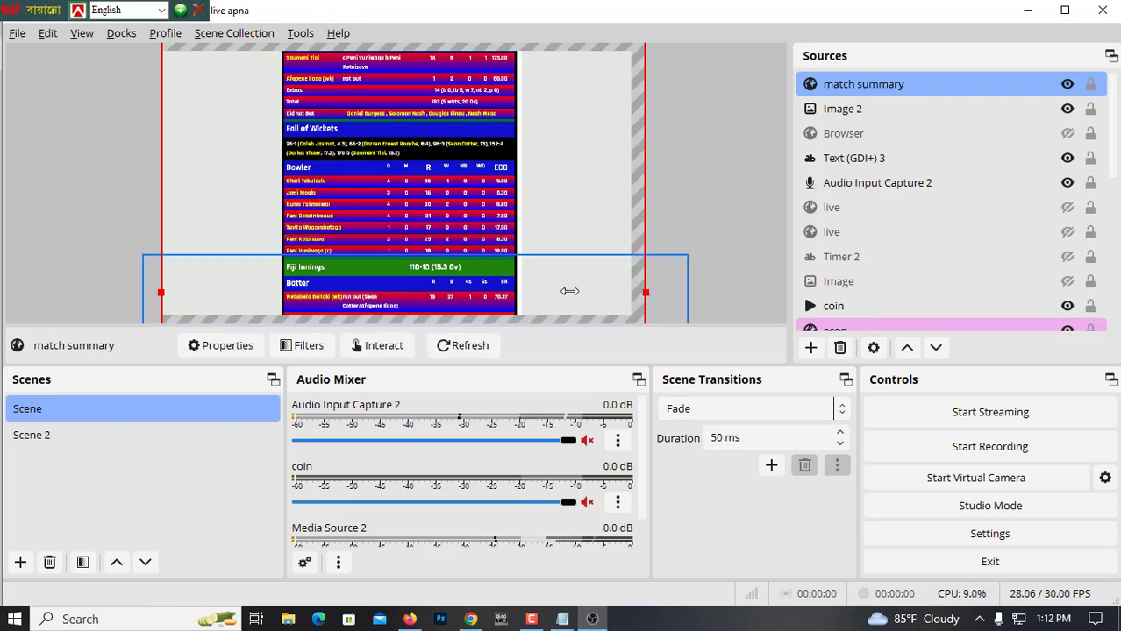
drag(569, 291, 518, 303)
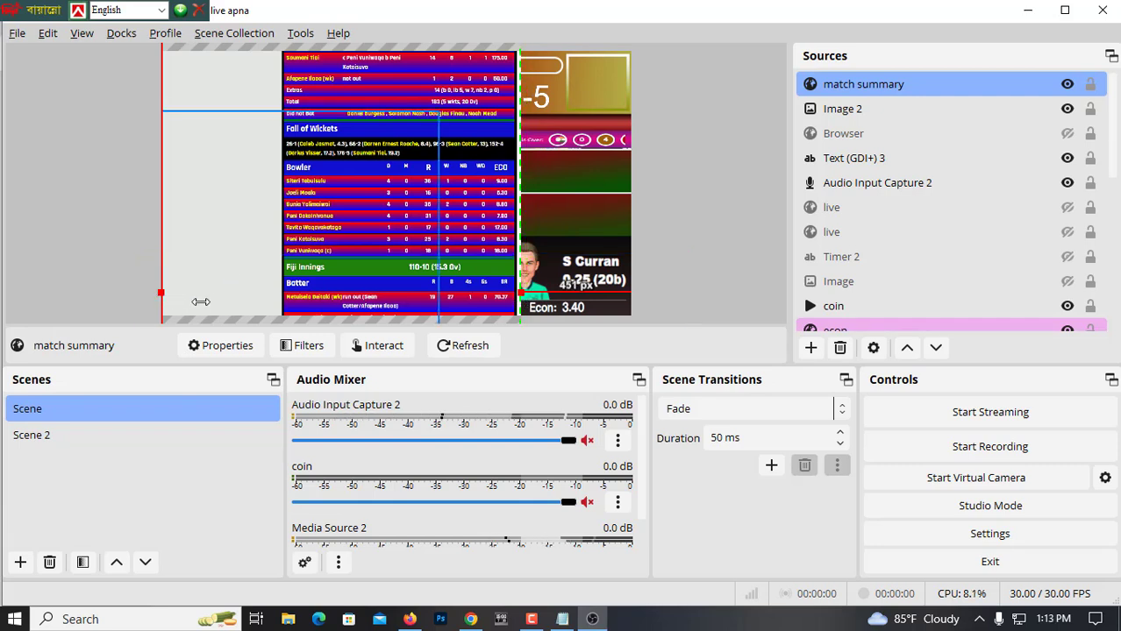
drag(201, 302, 279, 304)
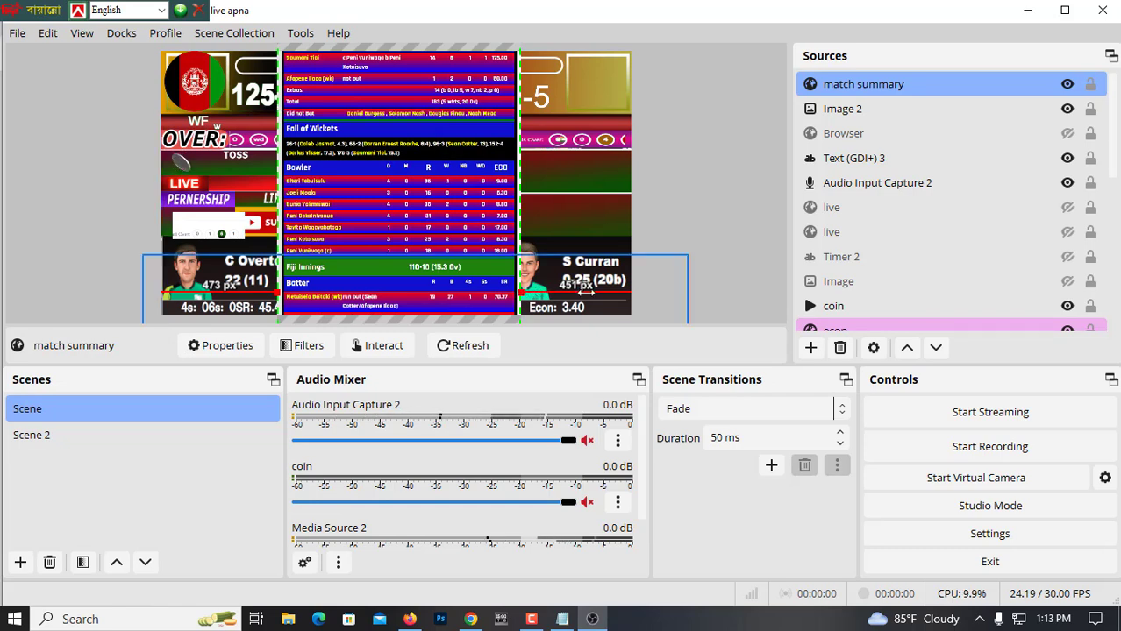
drag(586, 293, 641, 296)
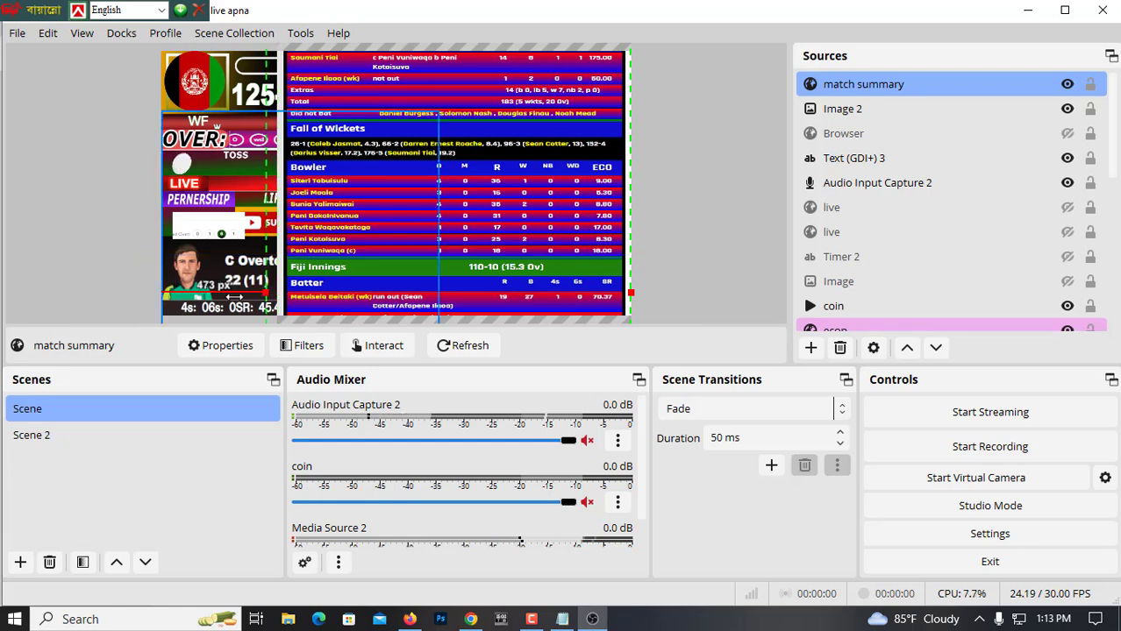
drag(234, 297, 156, 305)
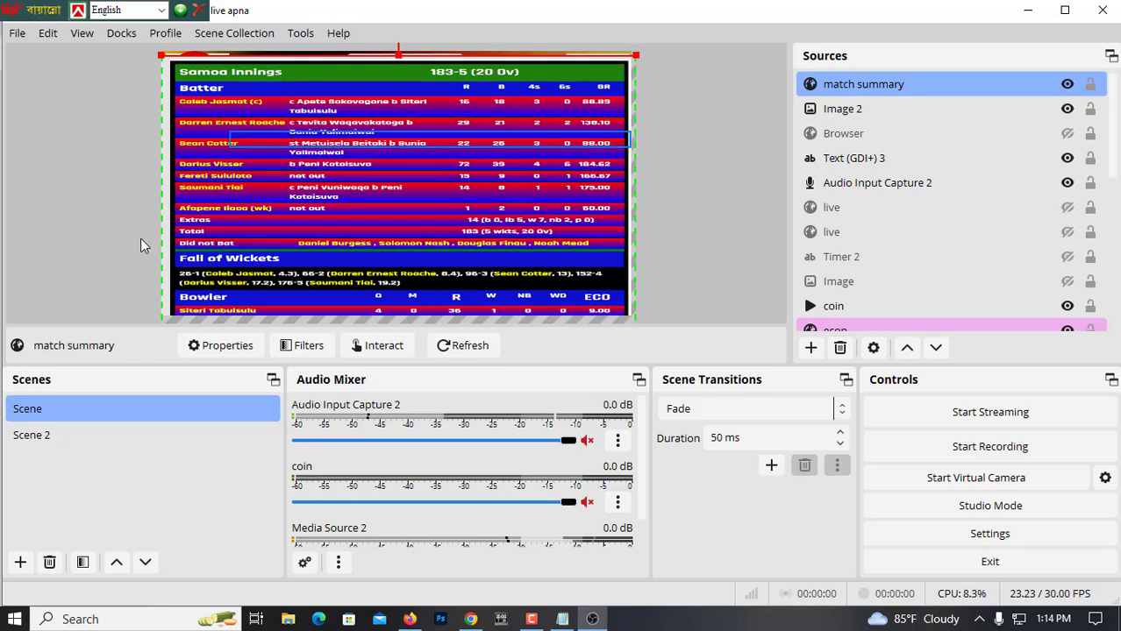
Step: Nudge the match summary source vertically until its upper edge lines up with the canvas's upper edge
key(Down)
key(Down)
key(Down)
key(Down)
key(Down)
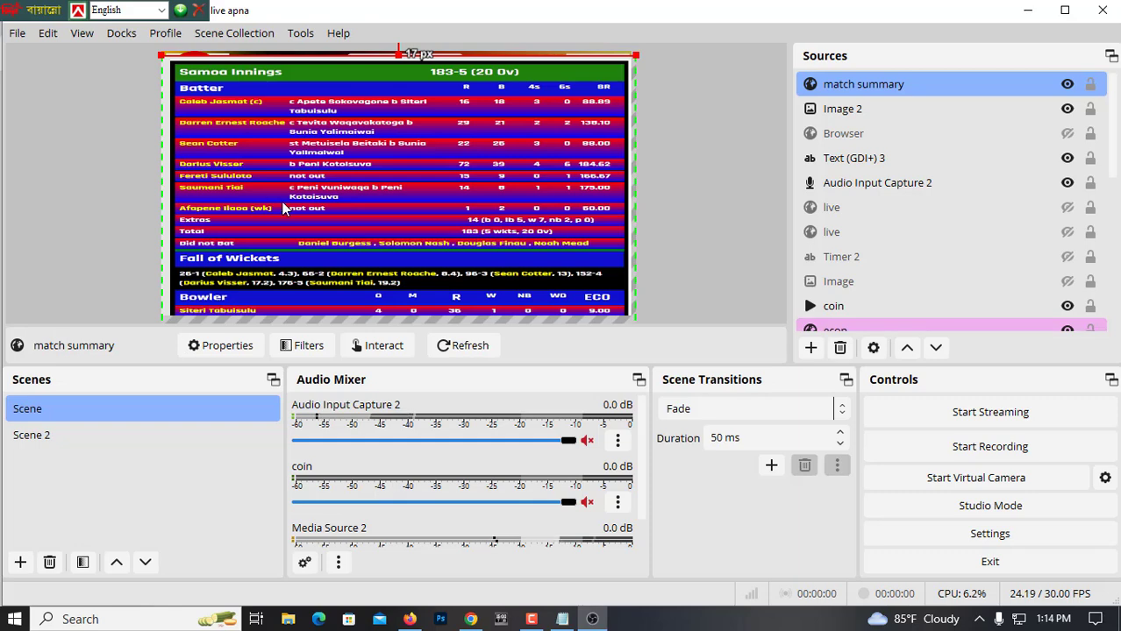
key(Up)
key(Up)
key(Up)
key(Up)
key(Up)
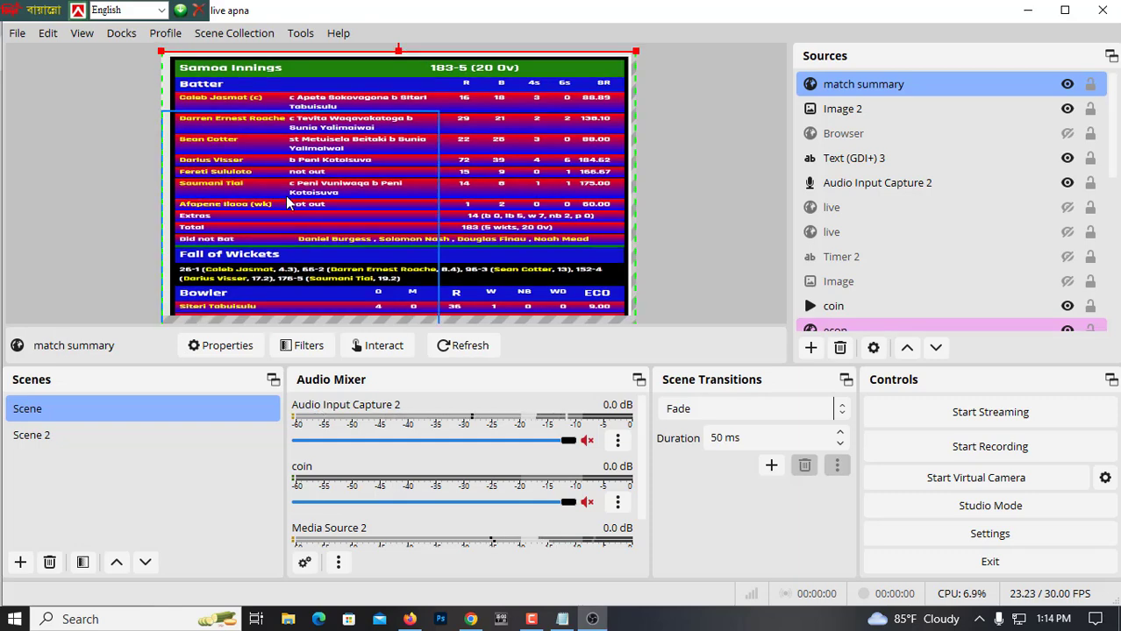
Step: Add a Scroll effect filter to the match summary source with a vertical speed of 17 and close the filters
click(307, 347)
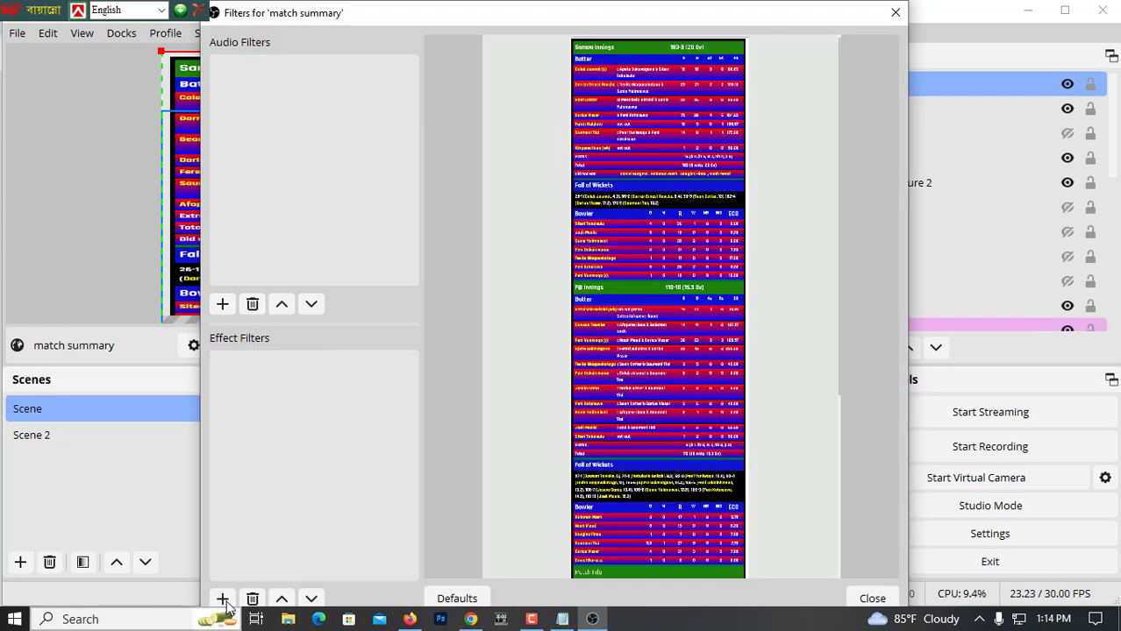
click(221, 599)
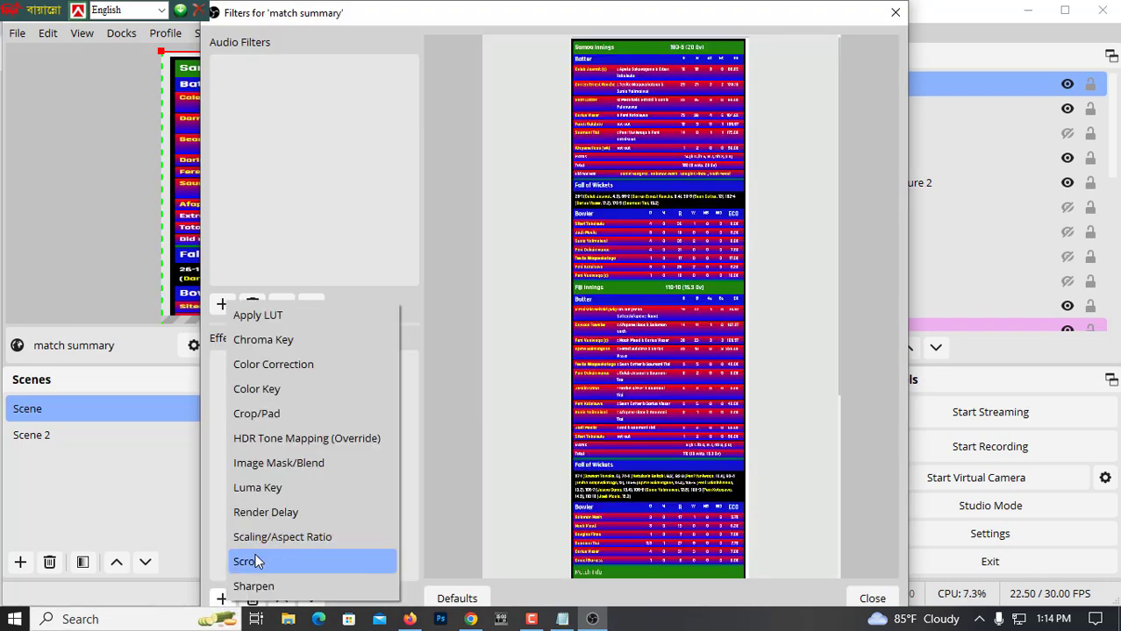
click(250, 561)
click(528, 345)
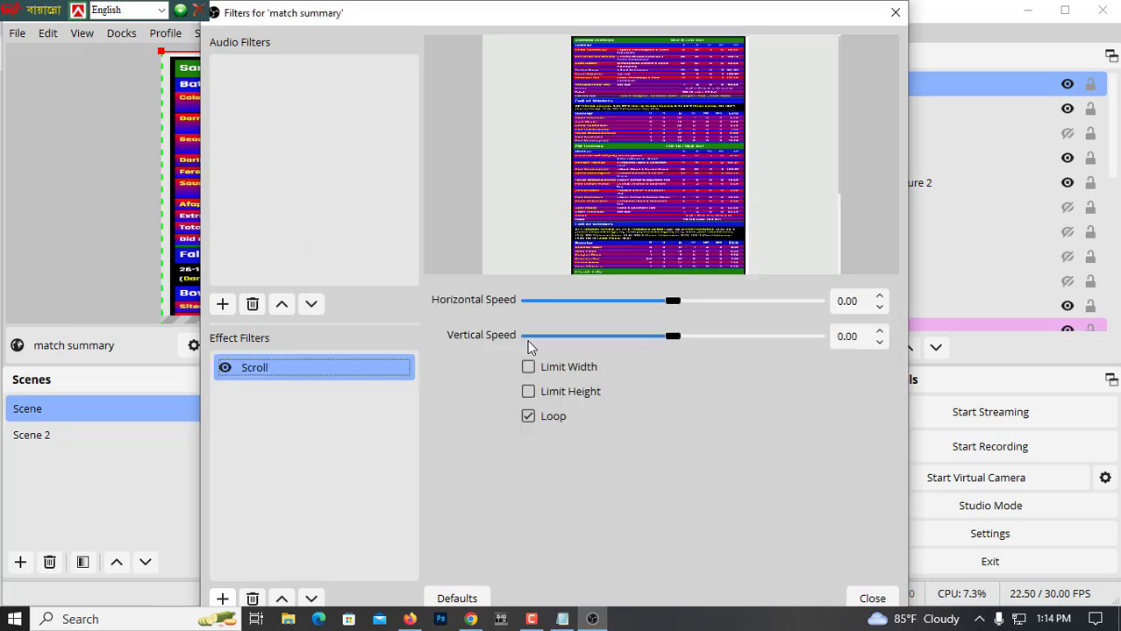
click(681, 337)
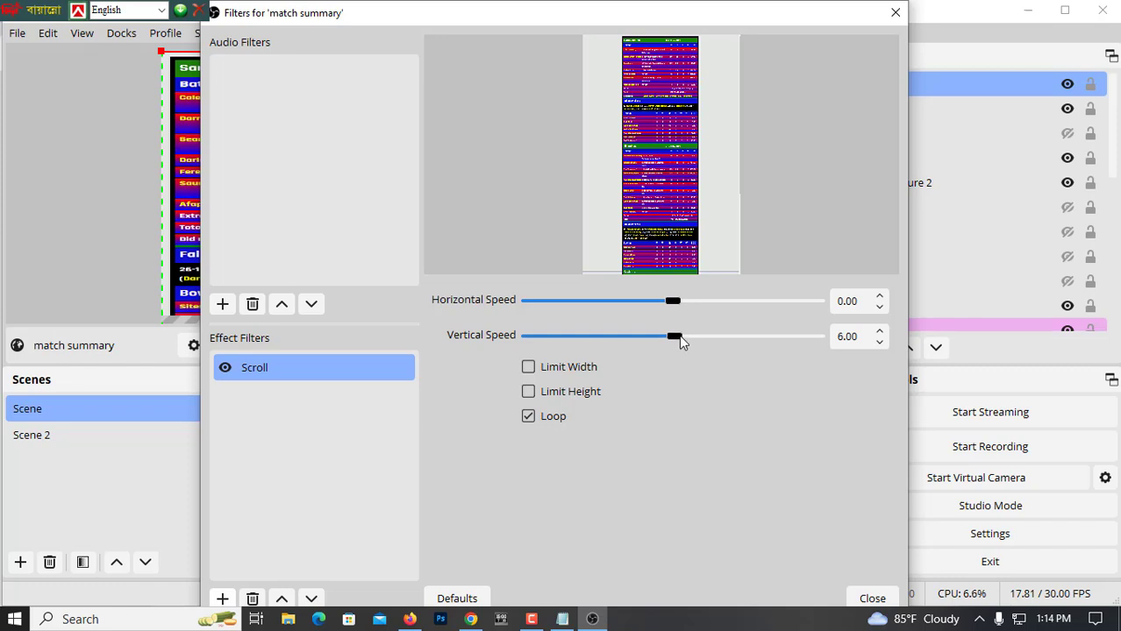
drag(683, 342, 684, 343)
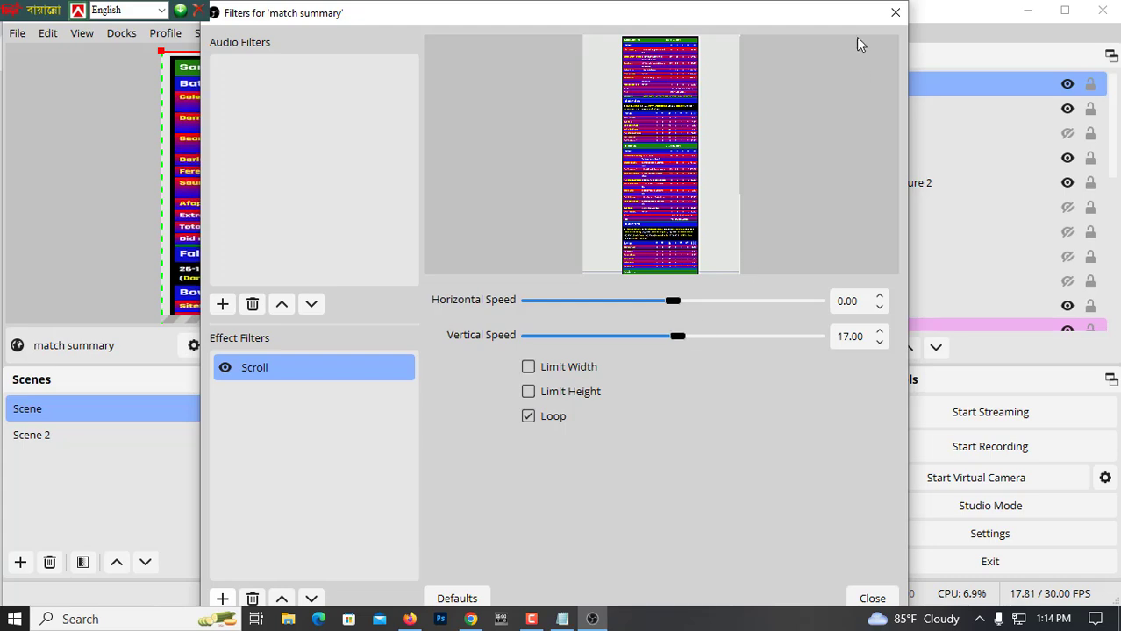
click(884, 23)
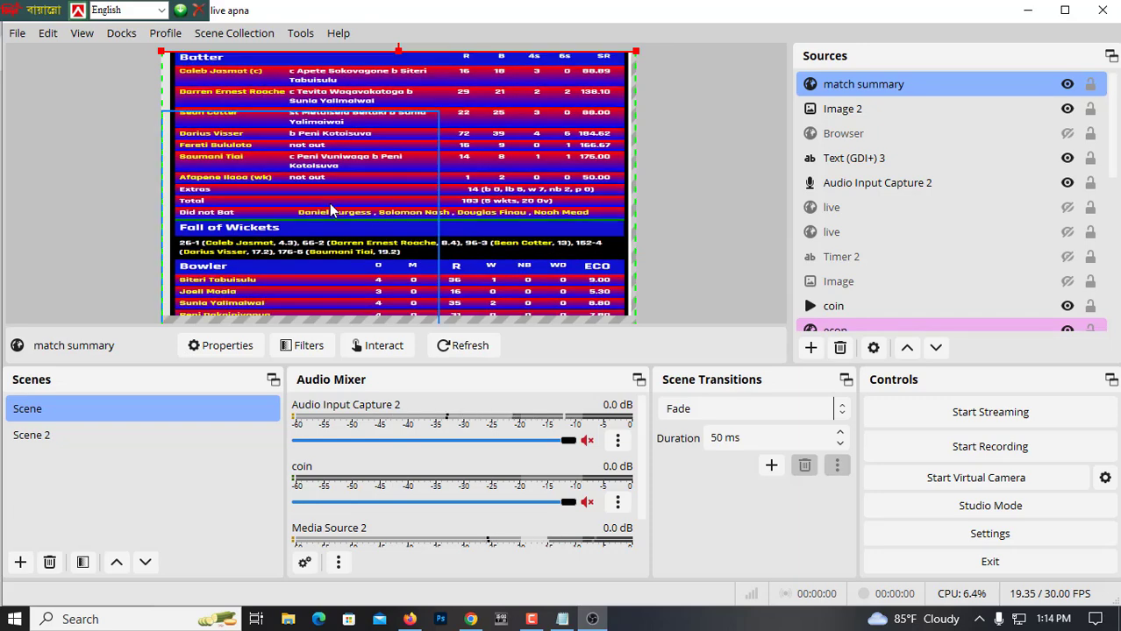
Step: Check the scrolling scorecard in a fullscreen preview projector and close the projector
right_click(145, 165)
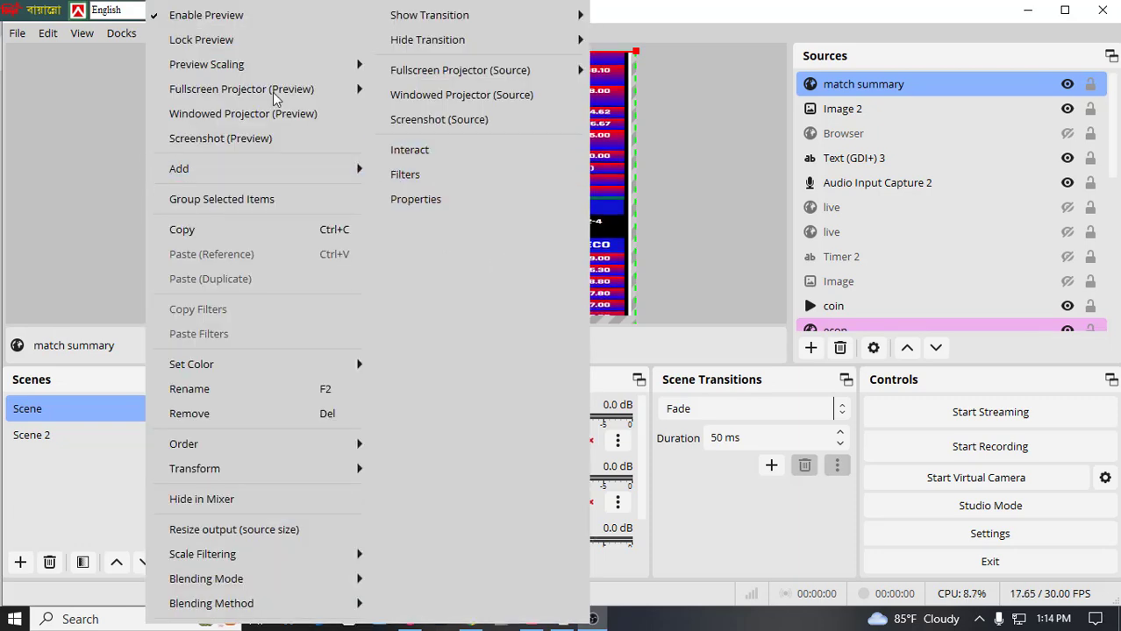
mouse_move(333, 94)
click(409, 93)
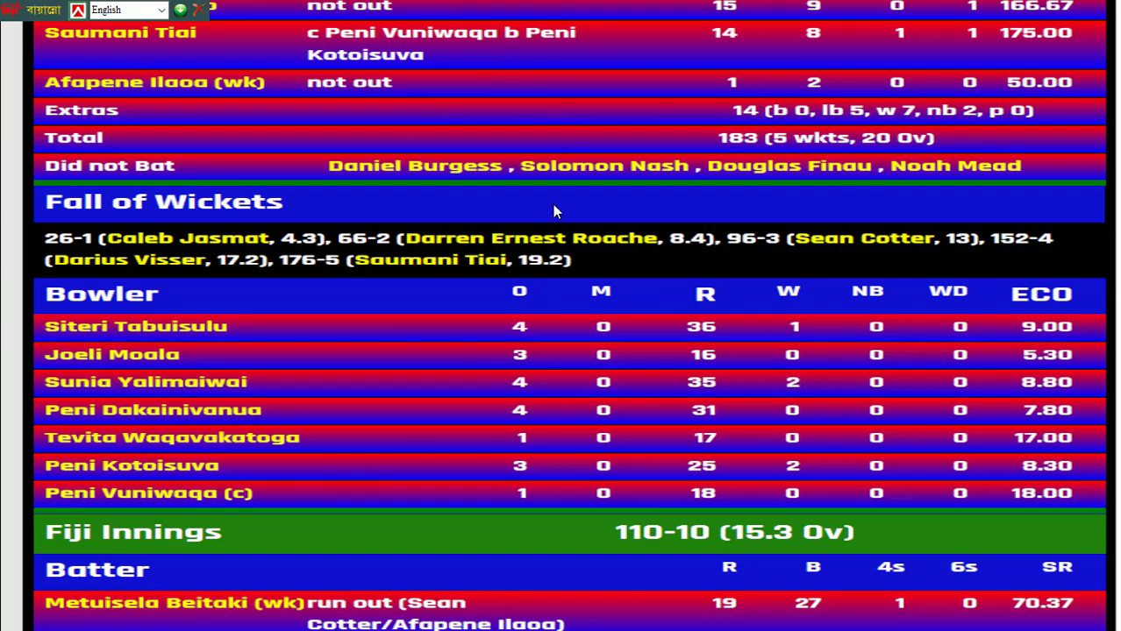
right_click(543, 284)
click(583, 370)
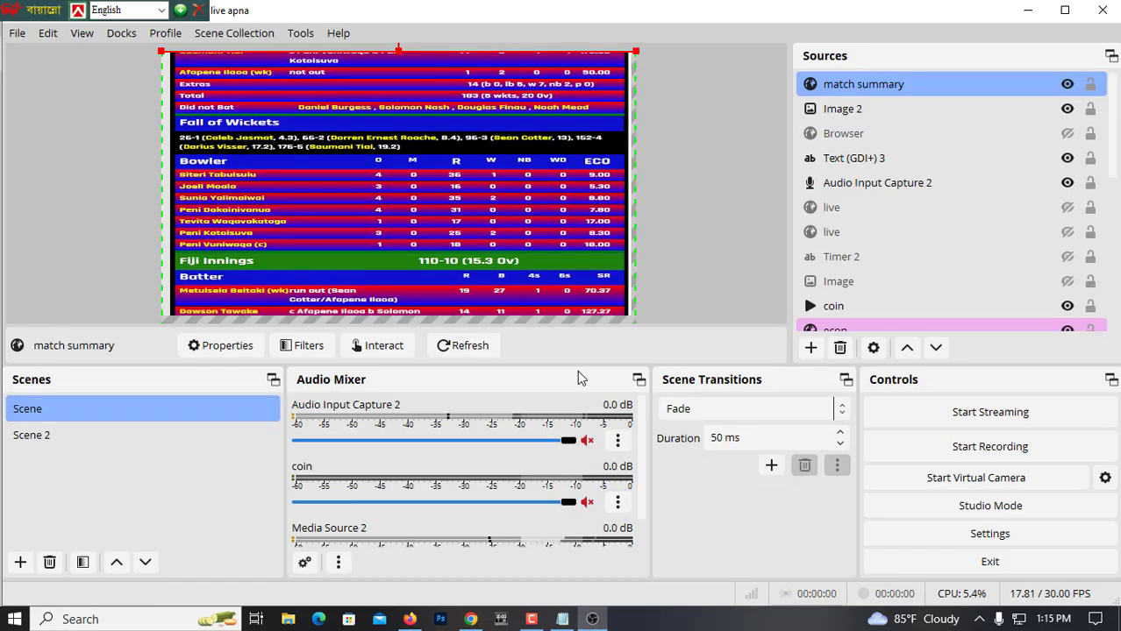